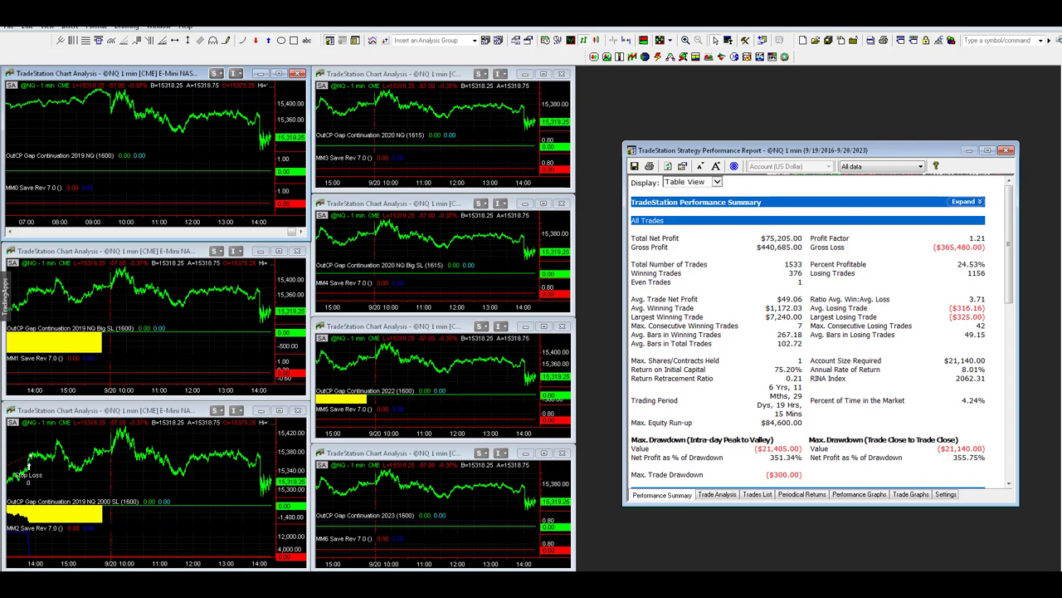
# Step: Maximize the membership site, then draw a pink arrow to the Gap Continuation update and circle the title
pyautogui.hotkey('alt', 'Tab')
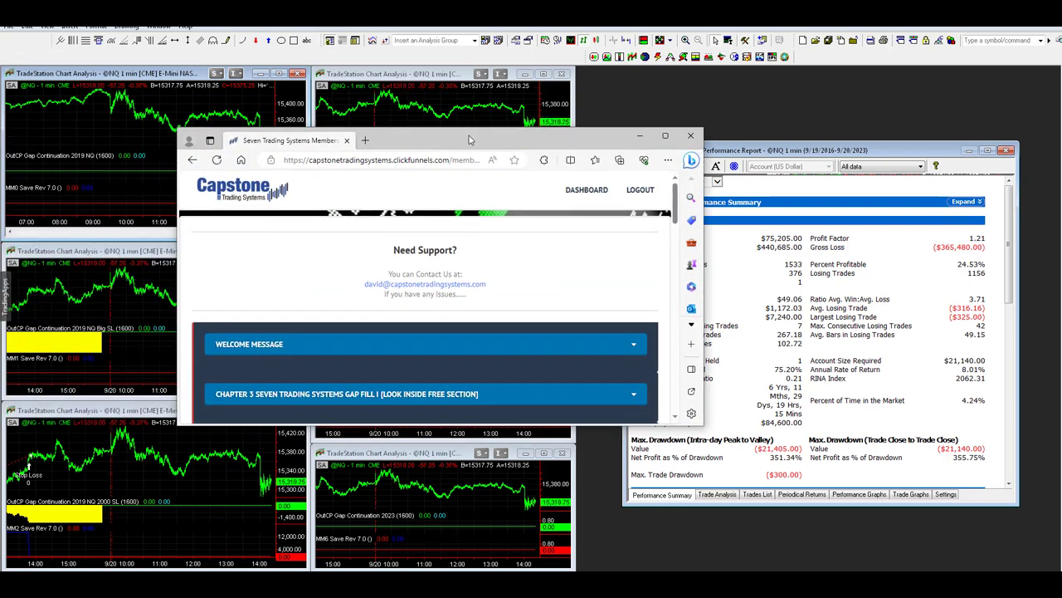
pyautogui.press('super+Up')
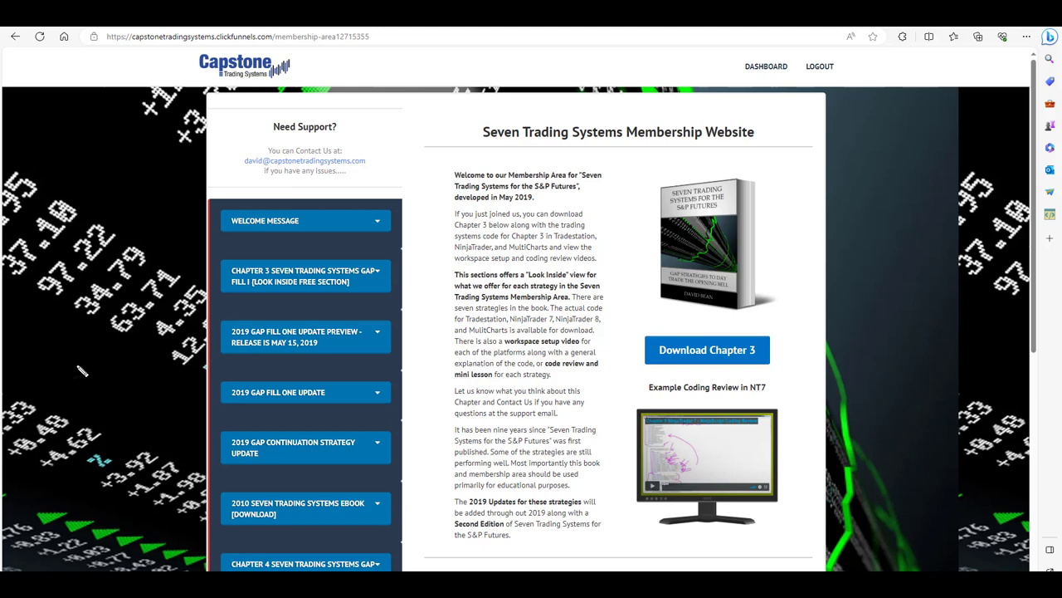
pyautogui.moveTo(75, 364)
pyautogui.mouseDown()
pyautogui.moveTo(149, 415)
pyautogui.moveTo(233, 437)
pyautogui.mouseUp()
pyautogui.moveTo(619, 116)
pyautogui.mouseDown()
pyautogui.moveTo(528, 112)
pyautogui.moveTo(507, 141)
pyautogui.moveTo(532, 152)
pyautogui.moveTo(754, 154)
pyautogui.moveTo(779, 116)
pyautogui.moveTo(574, 115)
pyautogui.mouseUp()
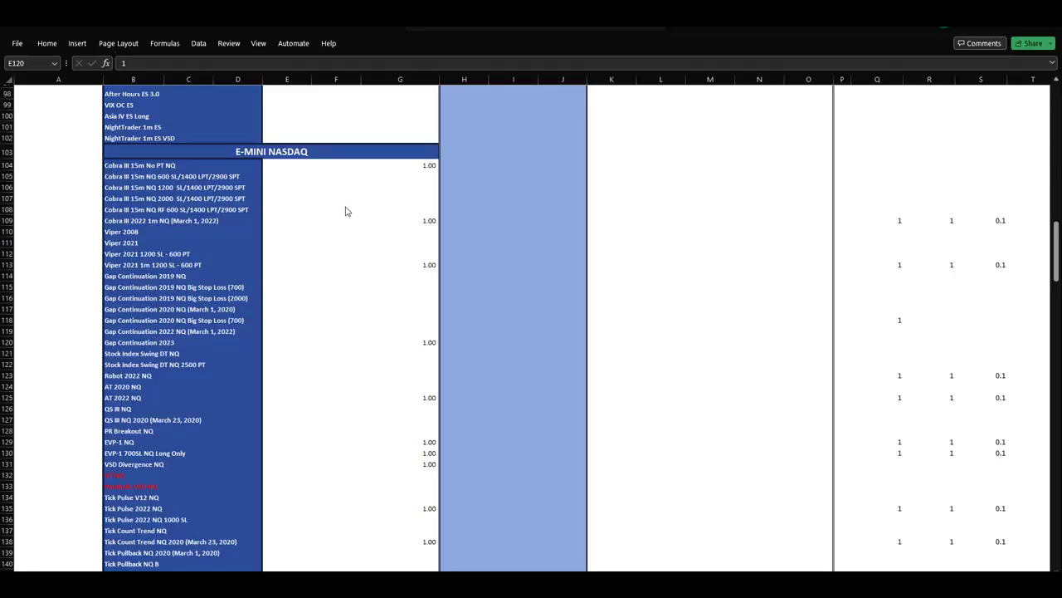
# Step: Check the Gap Continuation 2023 contracts cell, moving from E106 down to E120
pyautogui.click(378, 184)
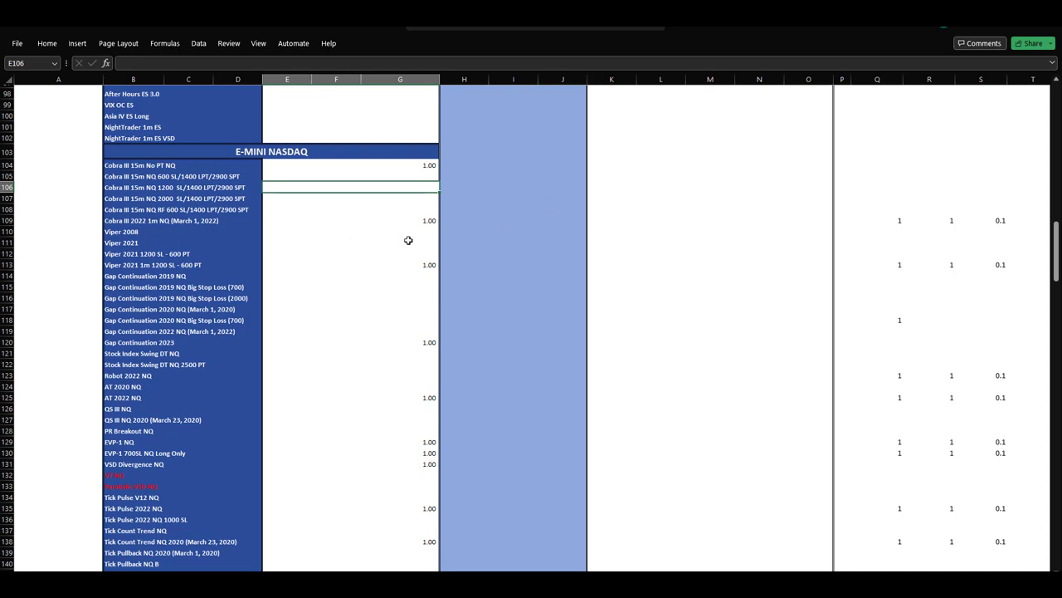
pyautogui.scroll(-4, 375, 353)
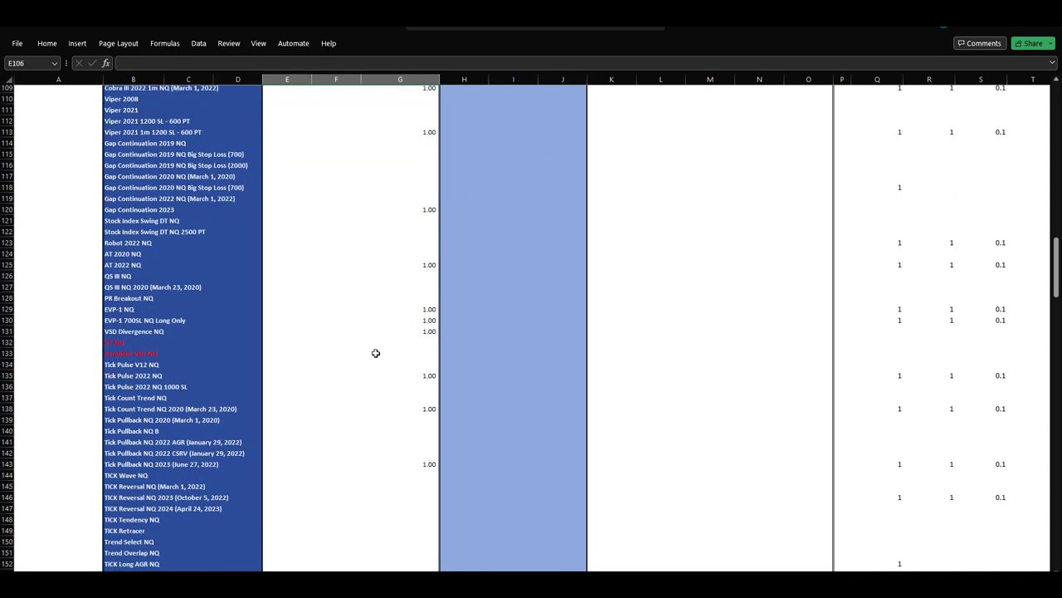
pyautogui.scroll(4, 375, 353)
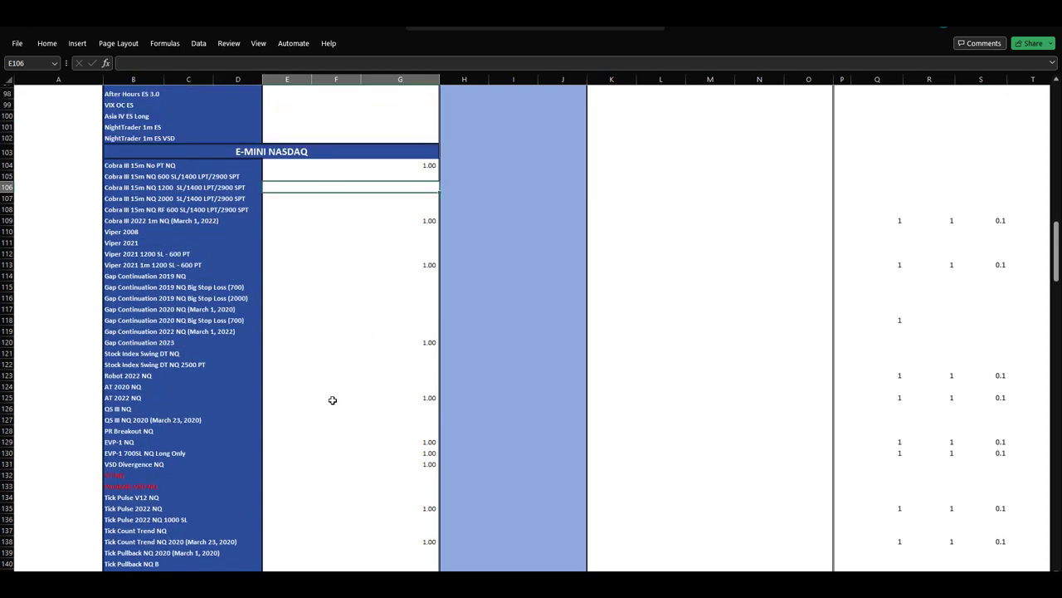
pyautogui.hotkey('ctrl', 'Down')
pyautogui.hotkey('ctrl', 'Down')
pyautogui.hotkey('ctrl', 'Down')
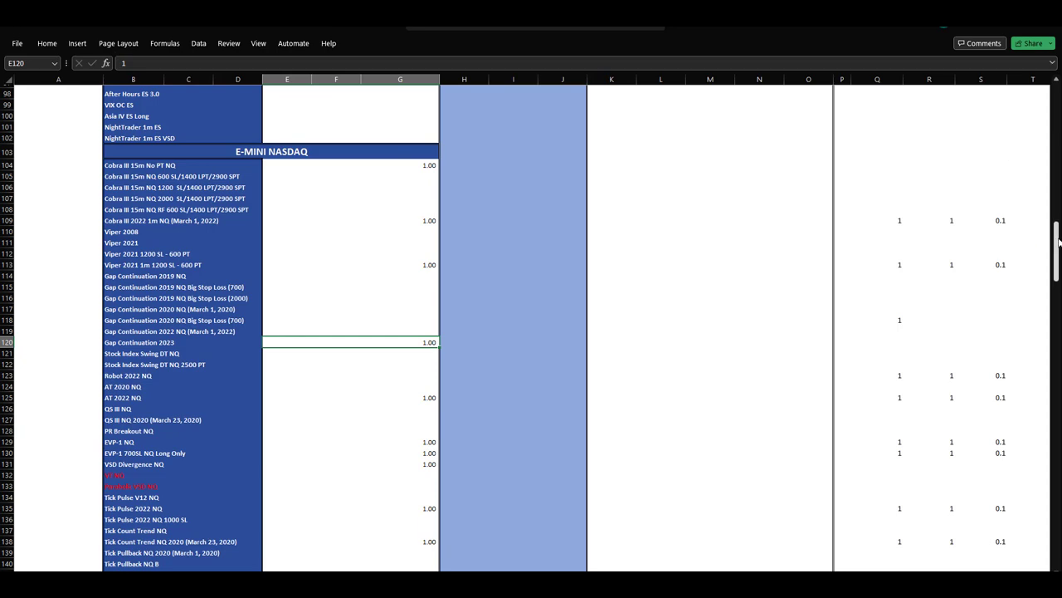
# Step: Scroll down to the Monthly Results table and Equity Curve
pyautogui.moveTo(1059, 240); pyautogui.dragTo(1059, 515)
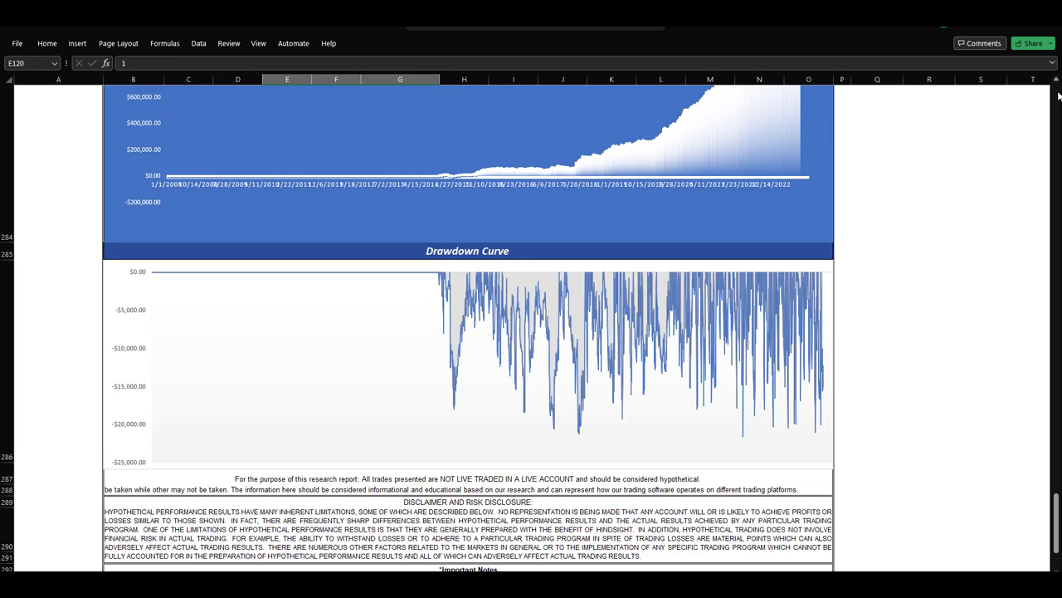
pyautogui.scroll(20, 1058, 96)
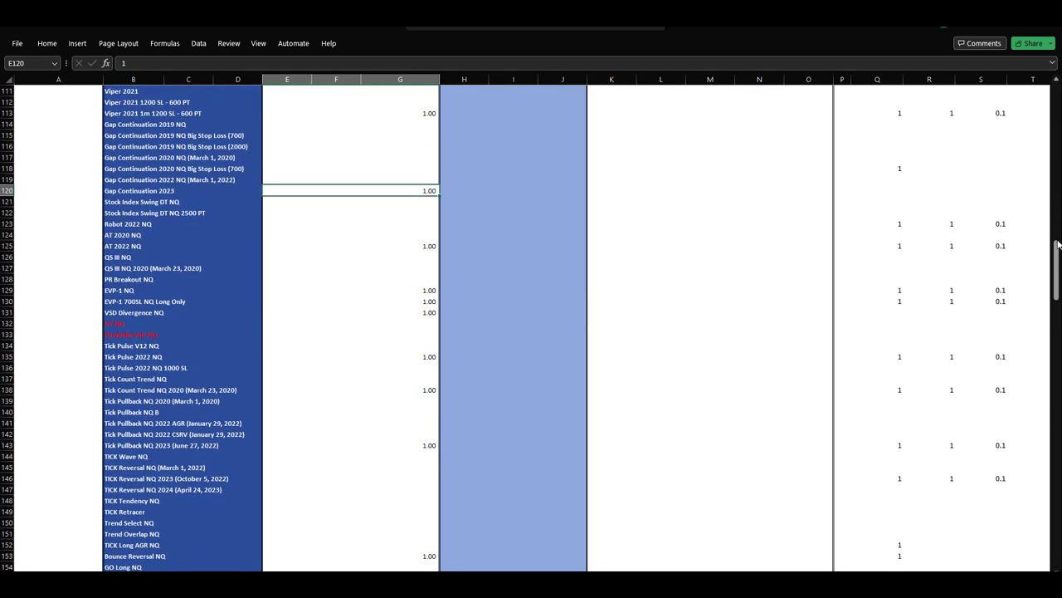
pyautogui.moveTo(1059, 245); pyautogui.dragTo(1059, 456)
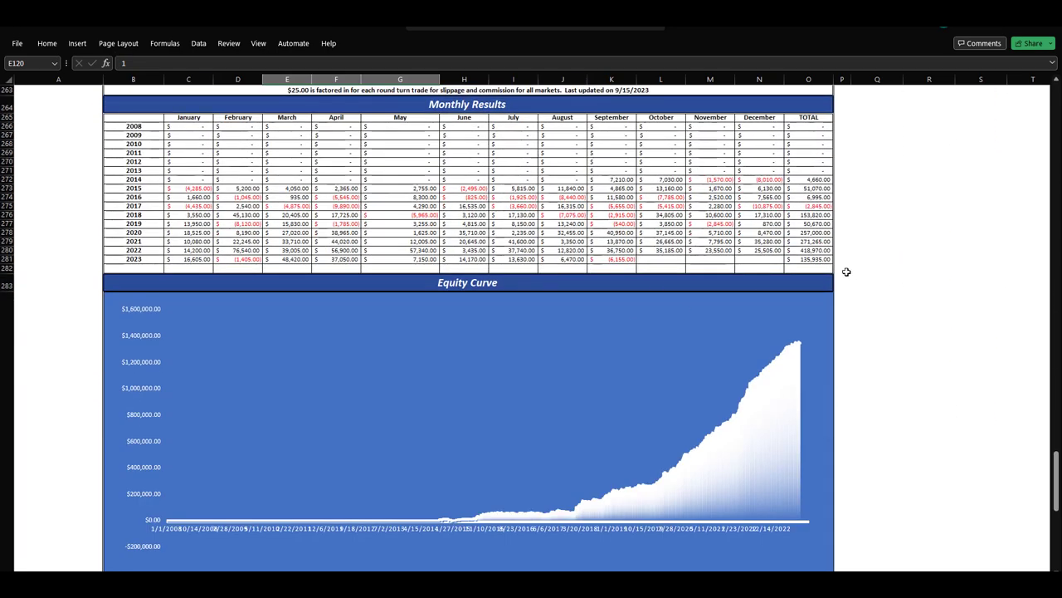
# Step: Check the 2023 yearly total in O281, scroll past the Drawdown Curve, then return to the top
pyautogui.click(805, 259)
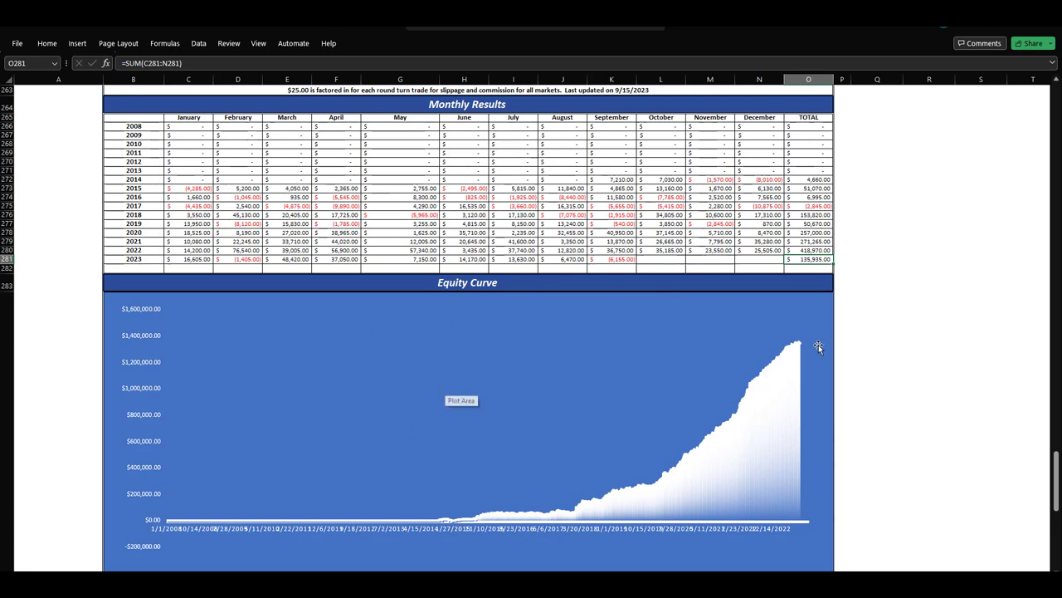
pyautogui.scroll(-5, 911, 338)
pyautogui.scroll(-3, 912, 338)
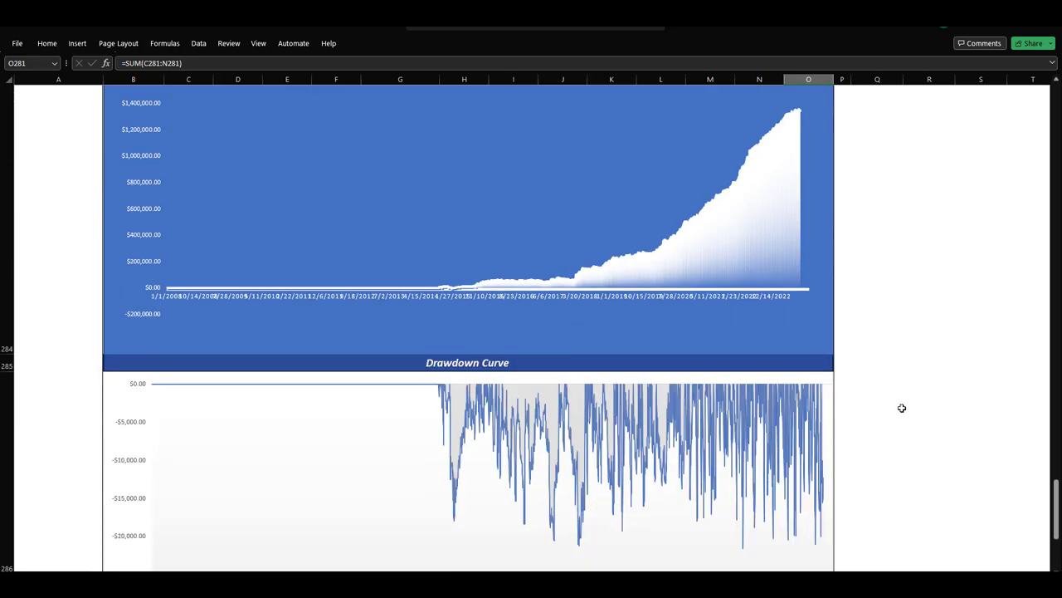
pyautogui.scroll(-1, 901, 408)
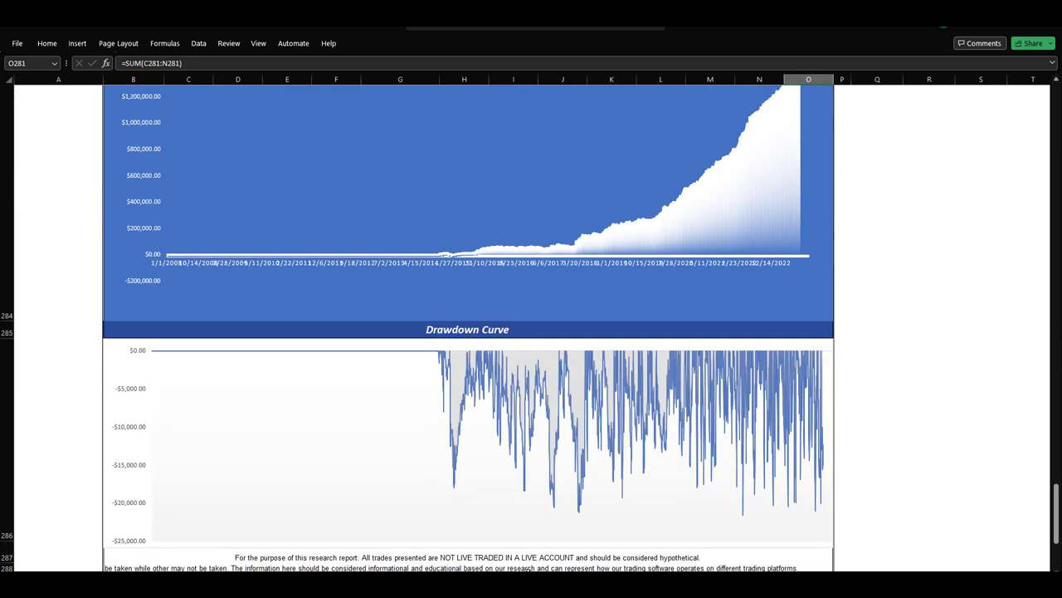
pyautogui.click(1059, 96)
pyautogui.click(1058, 96)
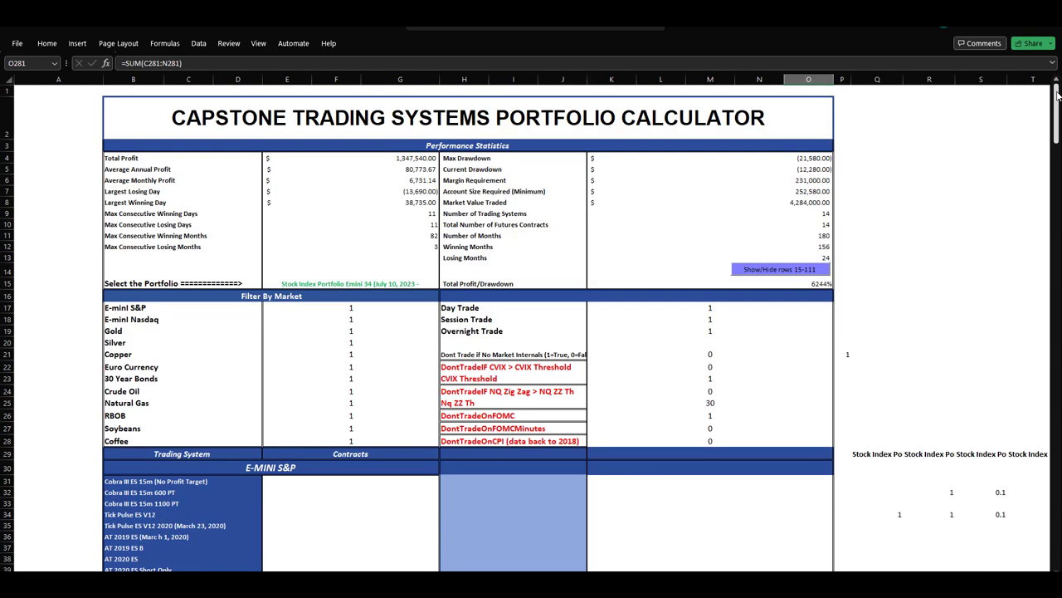
# Step: Inspect the Current Drawdown (K5) and Max Drawdown (K4) figures, then clear the selection
pyautogui.click(799, 168)
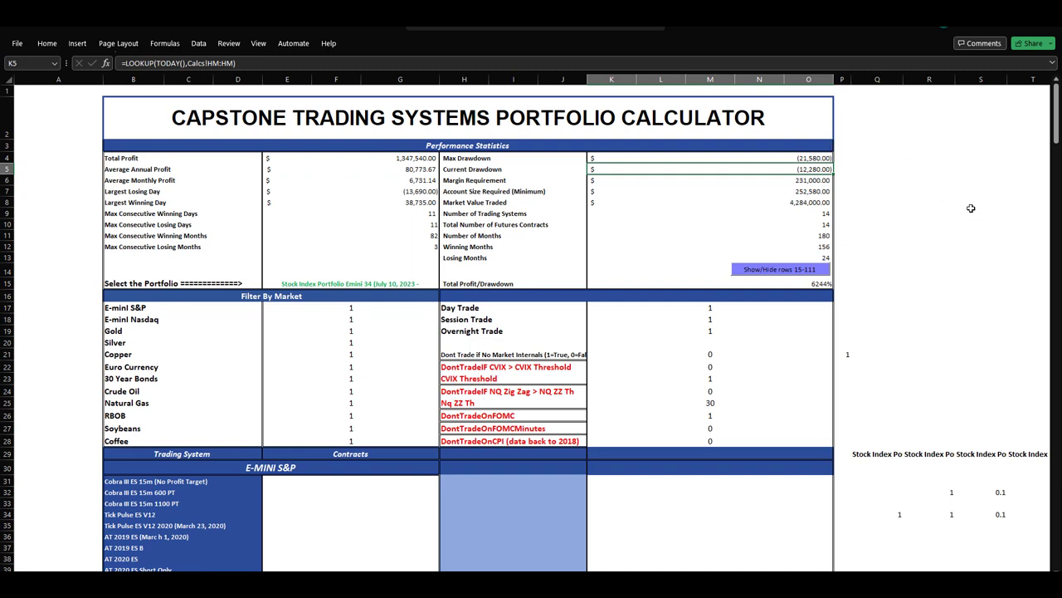
pyautogui.click(801, 157)
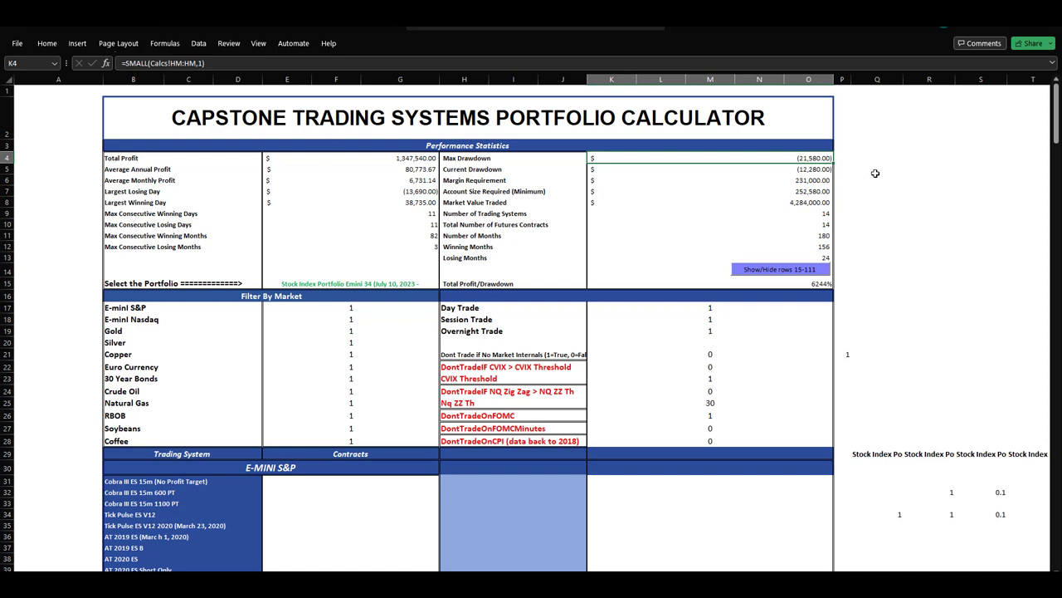
pyautogui.click(904, 173)
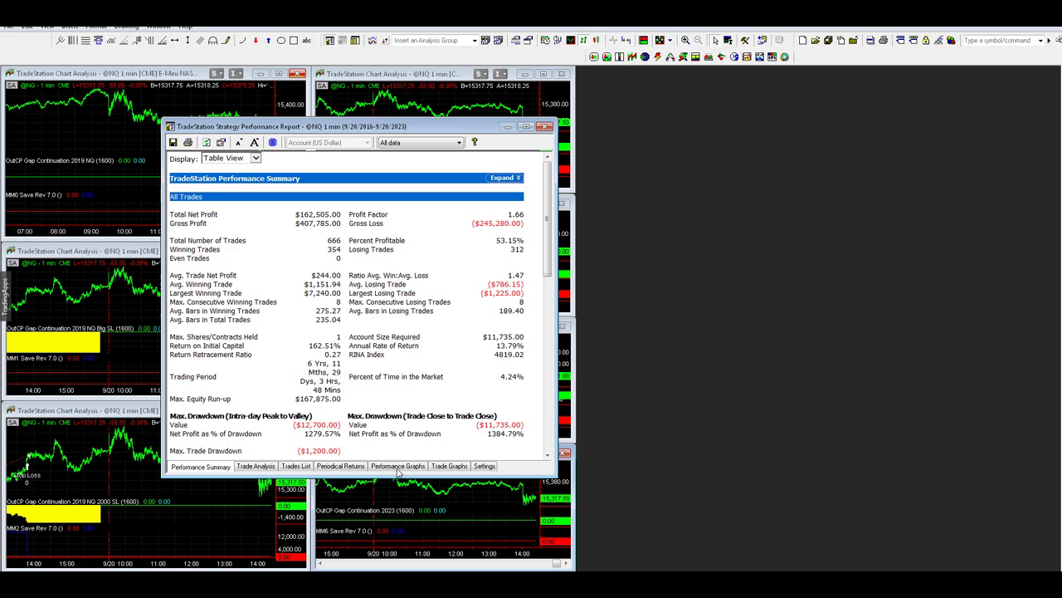
# Step: View the report's equity curve on Performance Graphs, then go back to Performance Summary
pyautogui.click(398, 467)
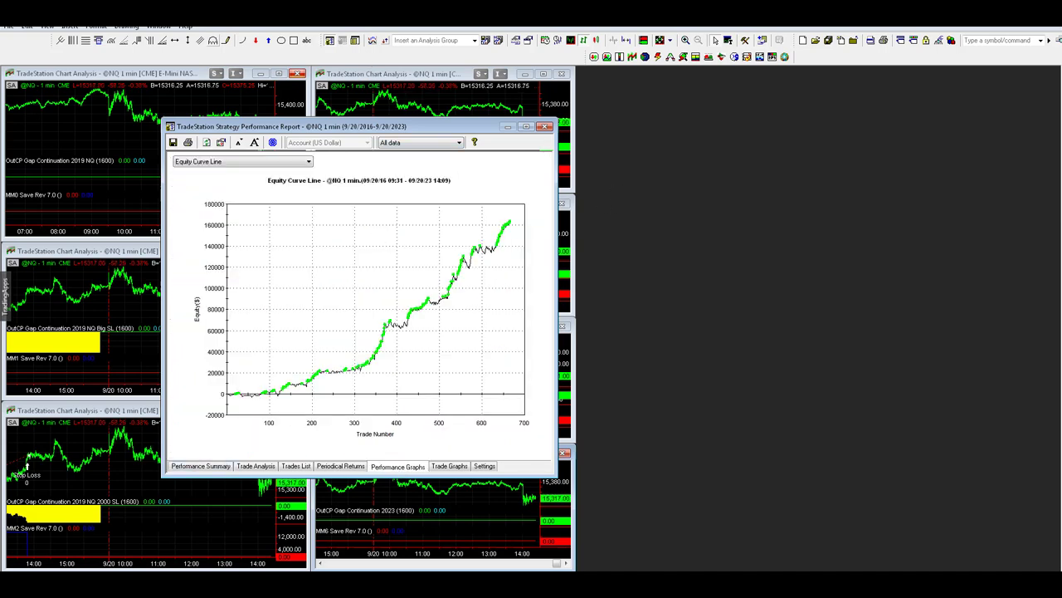
pyautogui.click(203, 466)
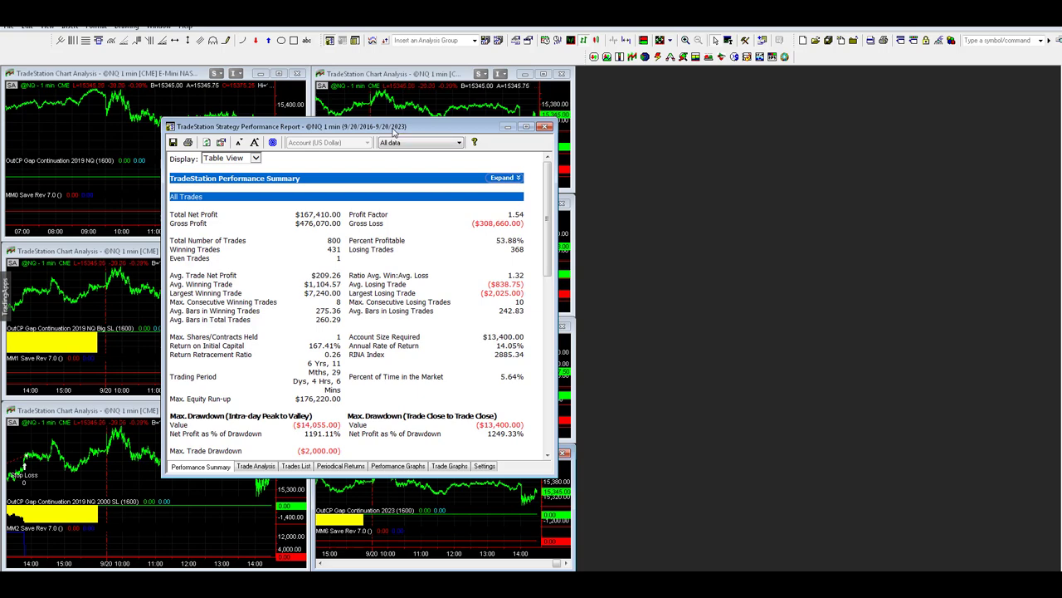
# Step: View the 800-trade report's equity curve maximized, then restore it and return to the summary
pyautogui.moveTo(395, 130); pyautogui.dragTo(822, 151)
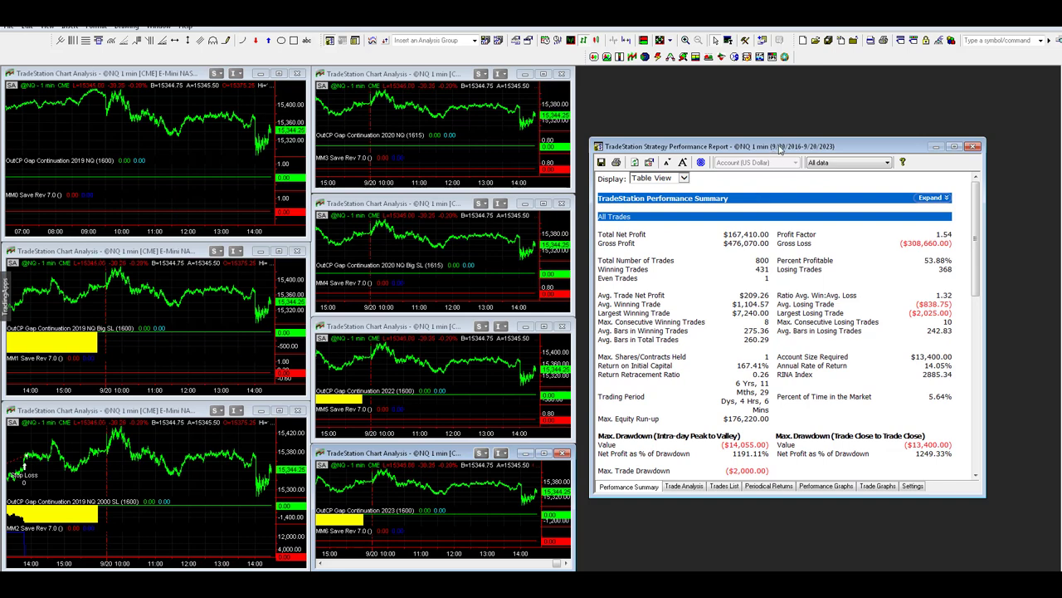
pyautogui.moveTo(780, 148); pyautogui.dragTo(346, 163)
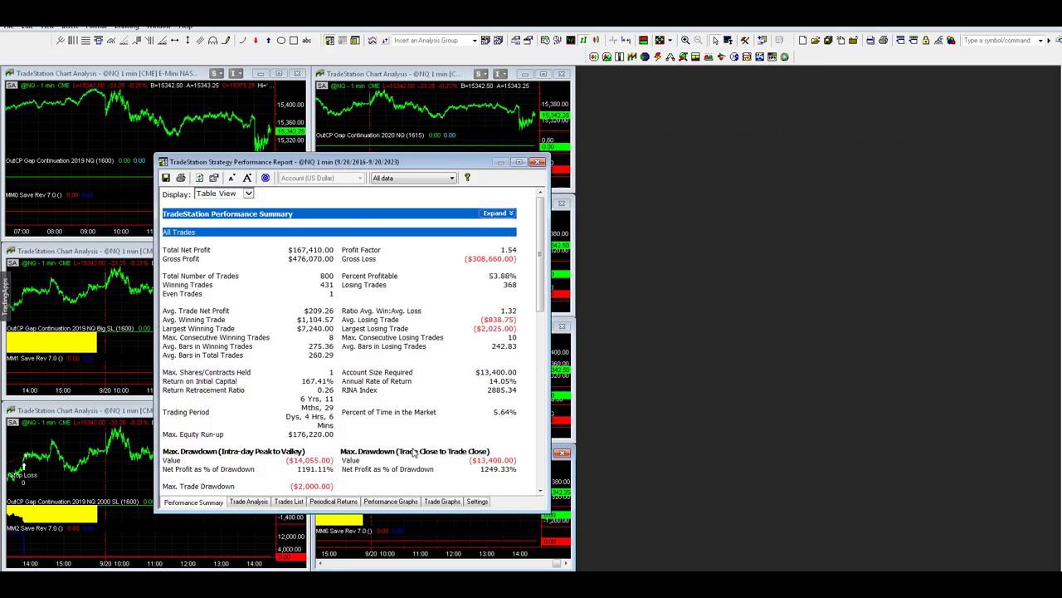
pyautogui.click(401, 501)
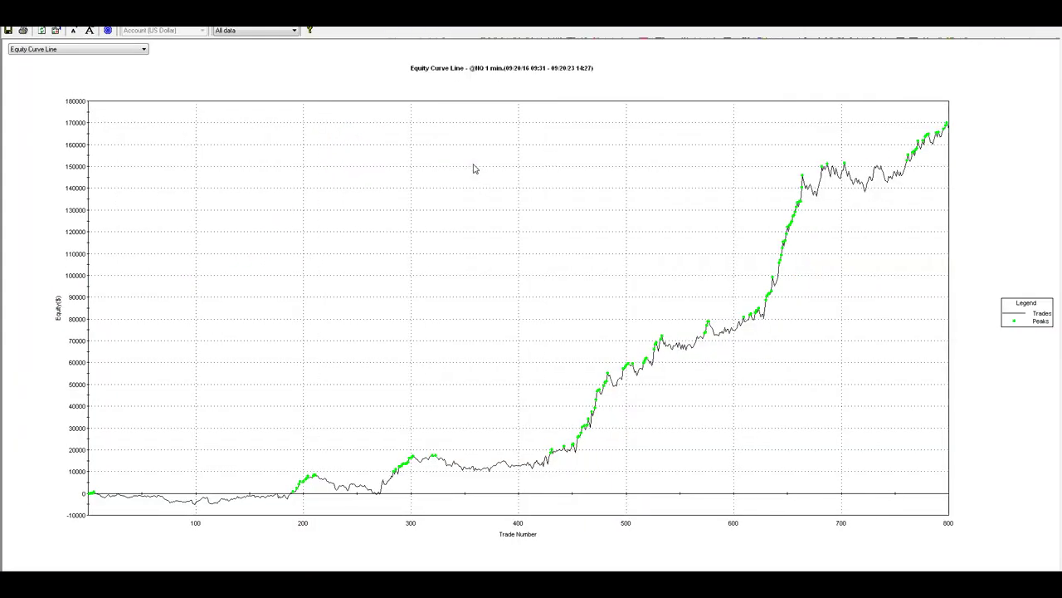
pyautogui.doubleClick(475, 164)
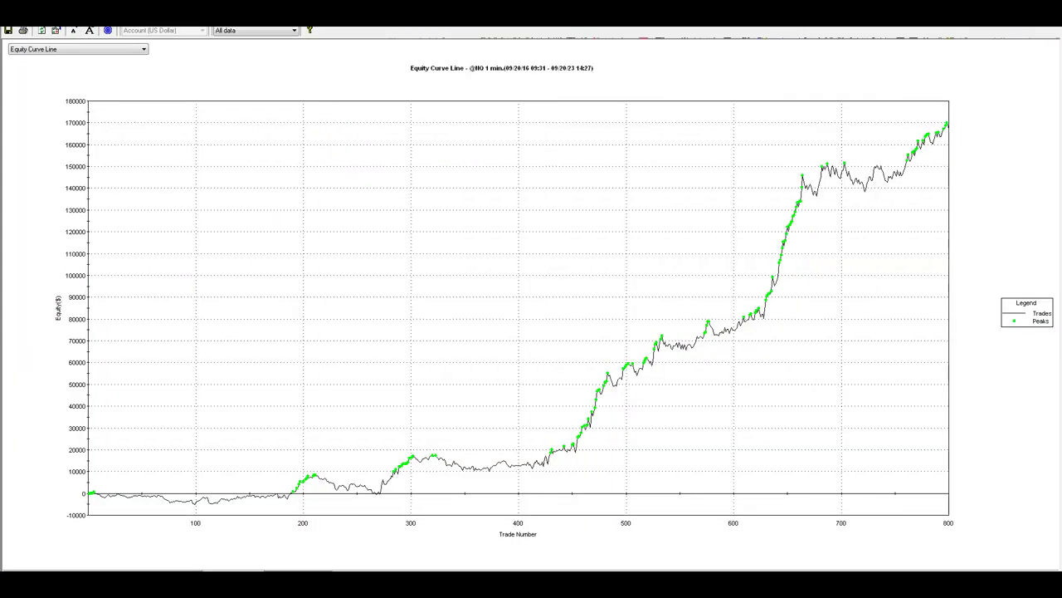
pyautogui.doubleClick(510, 17)
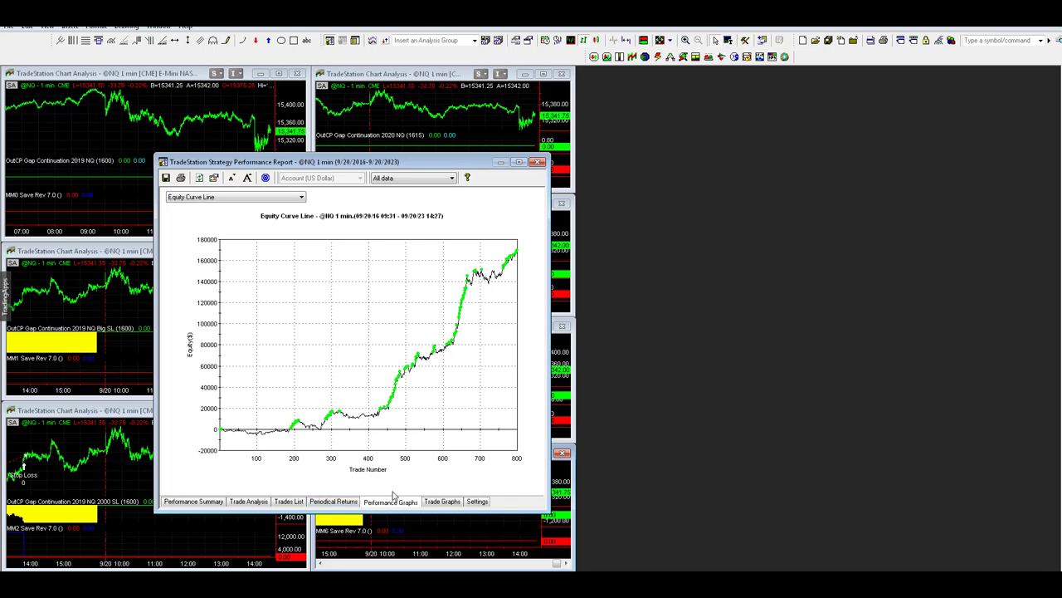
pyautogui.click(190, 501)
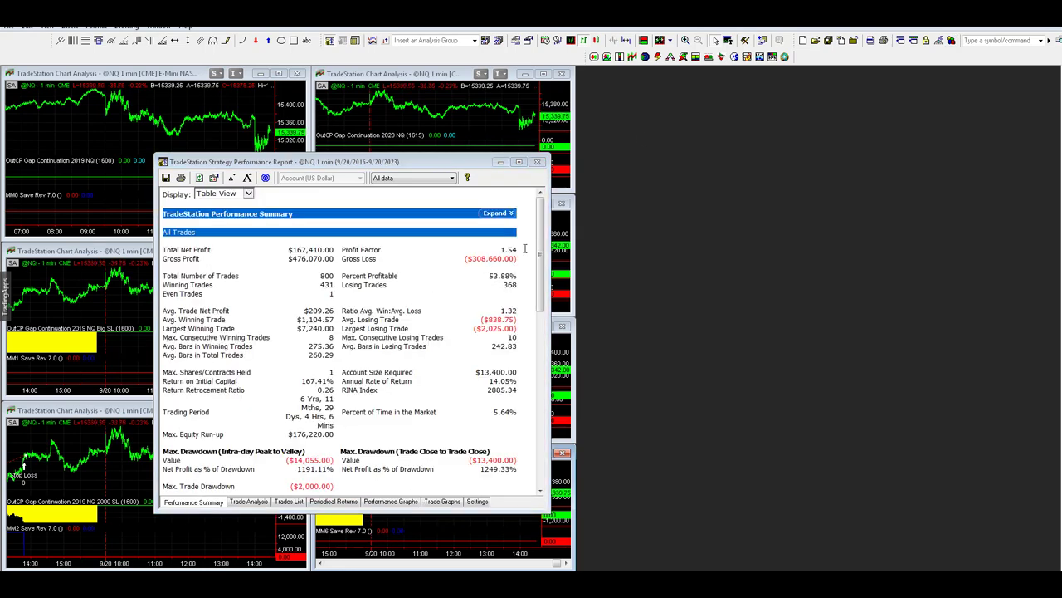
# Step: Review the Long and Short Trades, mark the 253 short trades, and move the report right
pyautogui.moveTo(541, 257); pyautogui.dragTo(551, 353)
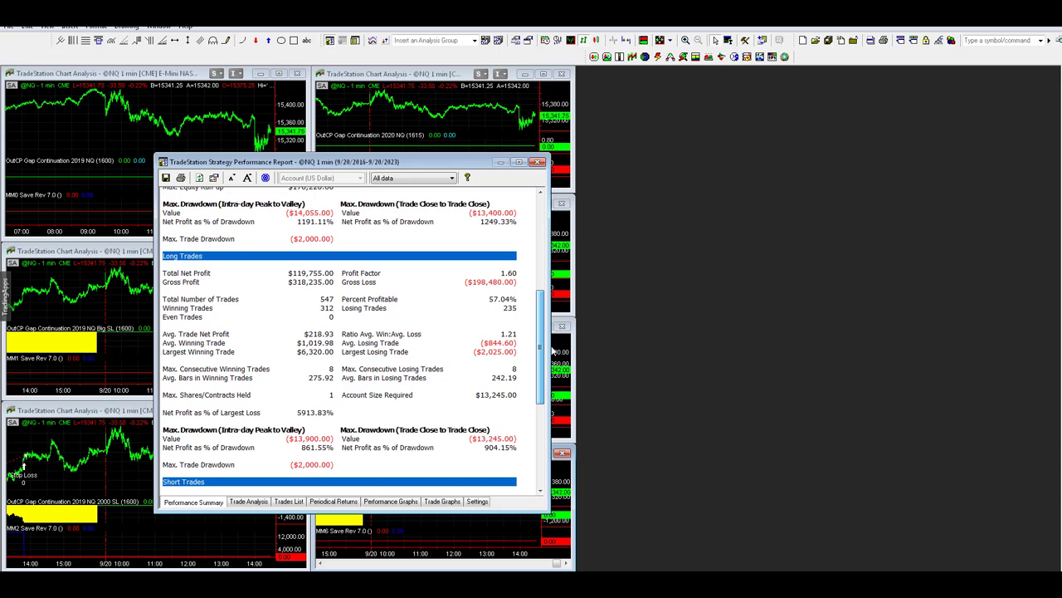
pyautogui.moveTo(552, 352); pyautogui.dragTo(547, 440)
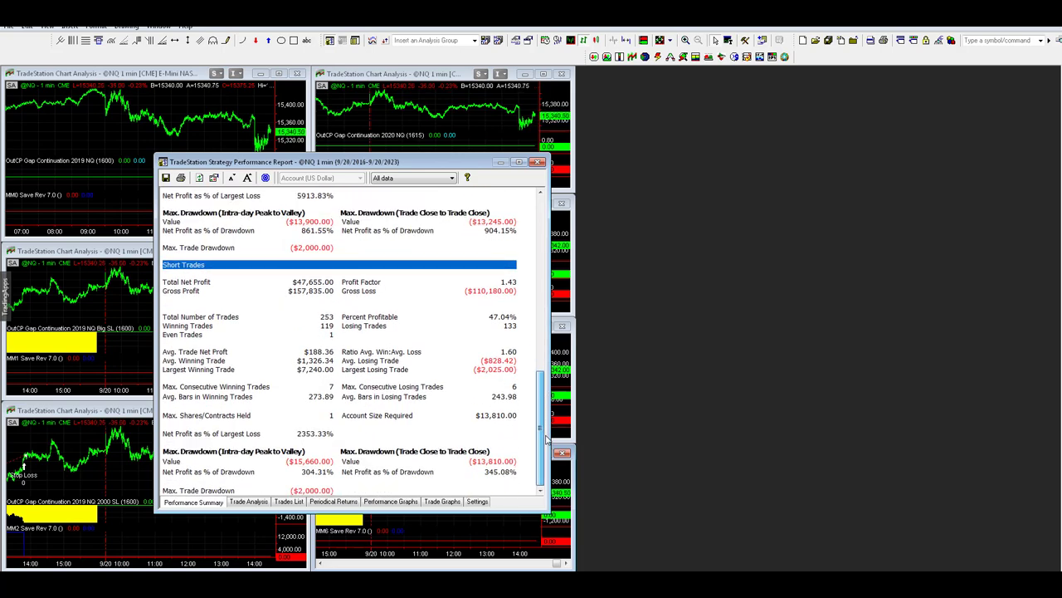
pyautogui.moveTo(320, 319); pyautogui.dragTo(333, 317)
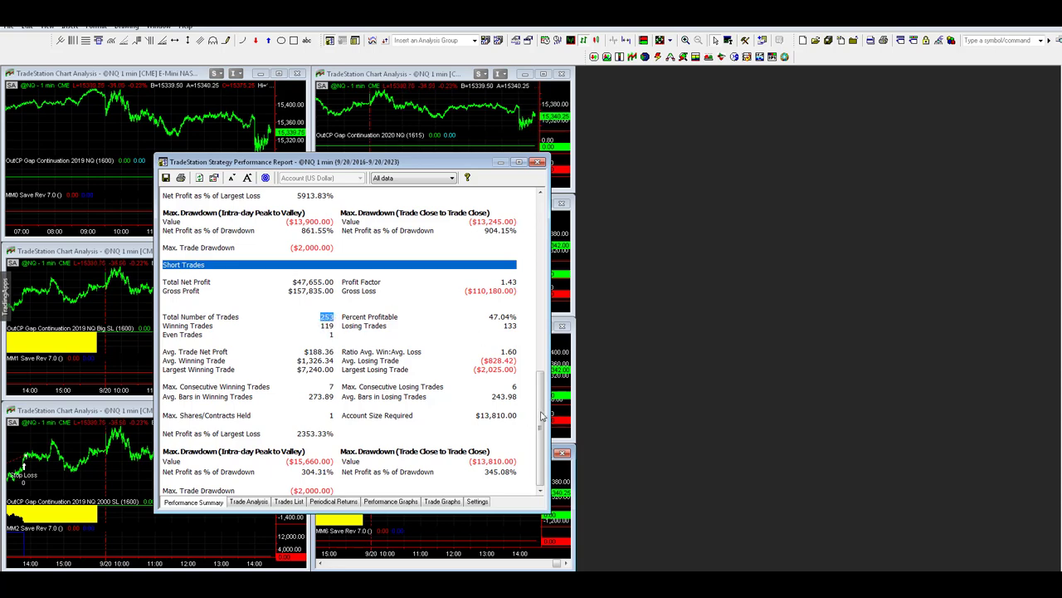
pyautogui.moveTo(541, 413); pyautogui.dragTo(544, 364)
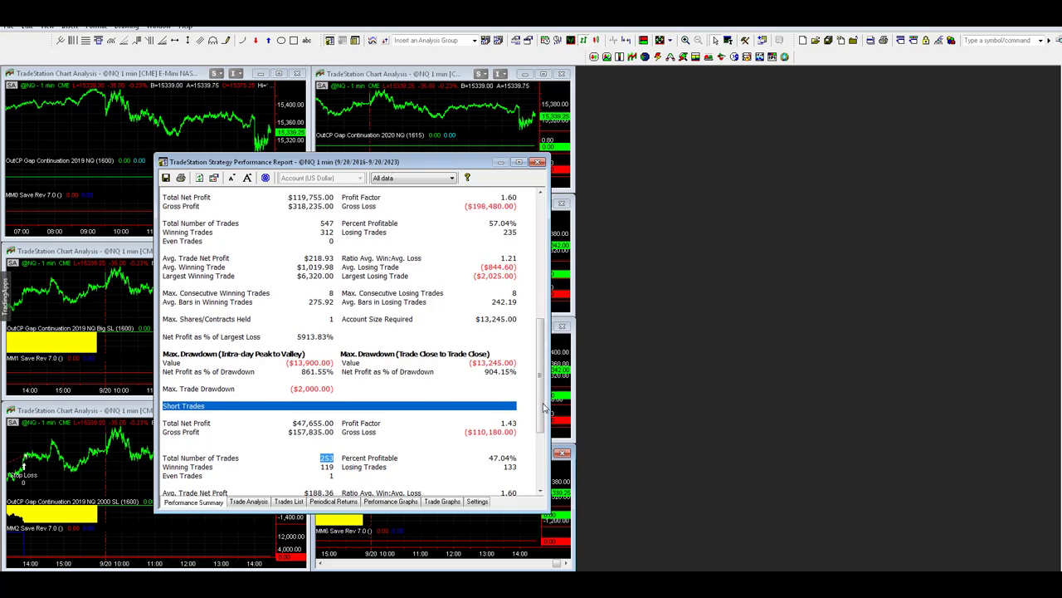
pyautogui.scroll(-4, 545, 407)
pyautogui.scroll(15, 546, 240)
pyautogui.moveTo(388, 164); pyautogui.dragTo(837, 142)
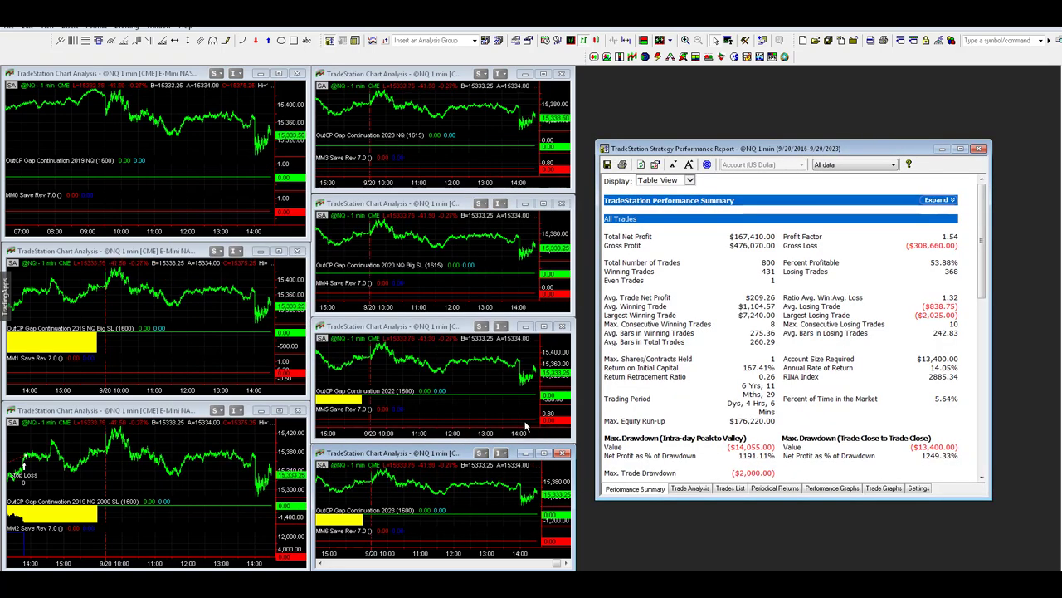
# Step: Close the 800-trade report and highlight the $17,490 and long trades' $7,475 close-to-close drawdowns
pyautogui.click(463, 385)
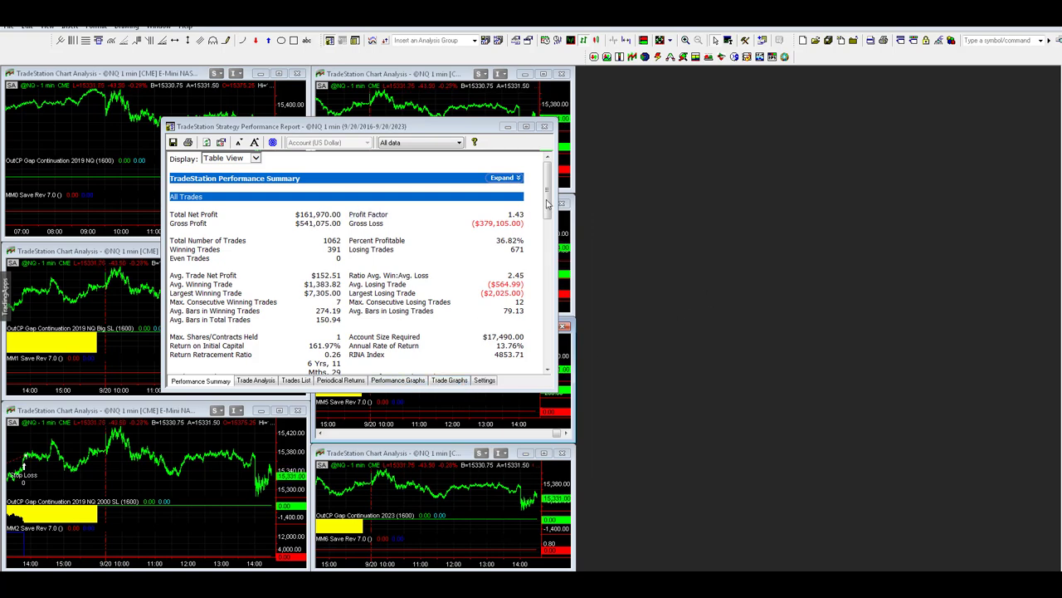
pyautogui.scroll(-3, 550, 224)
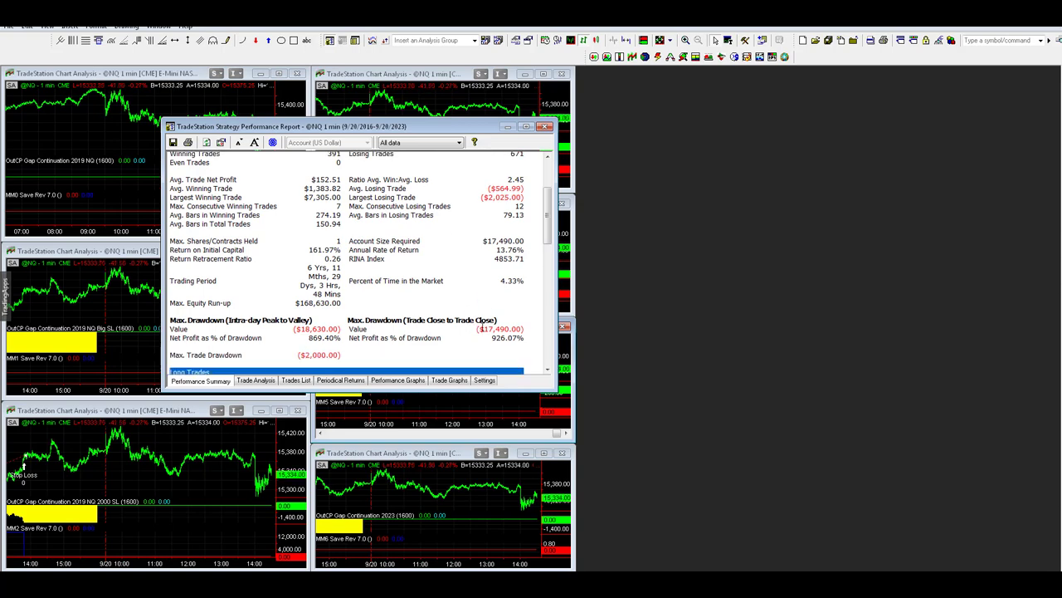
pyautogui.moveTo(485, 329); pyautogui.dragTo(521, 329)
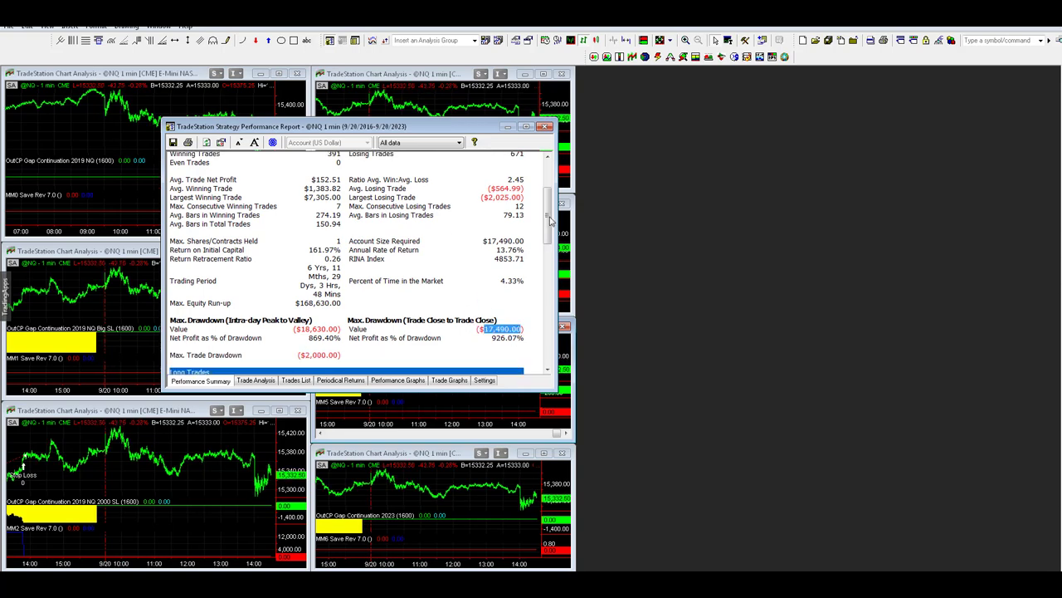
pyautogui.moveTo(548, 229); pyautogui.dragTo(565, 283)
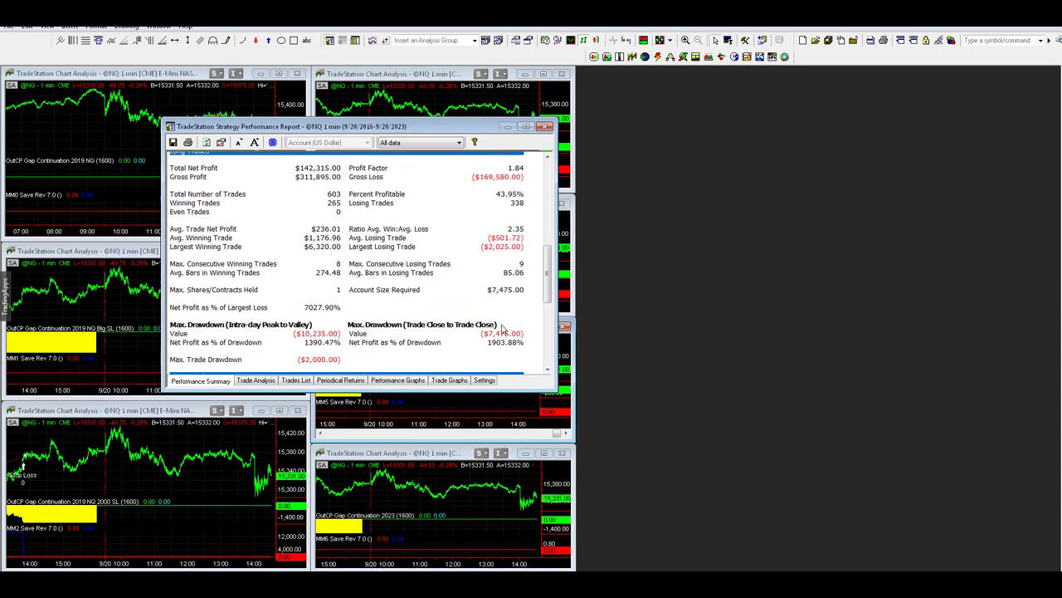
pyautogui.moveTo(488, 333); pyautogui.dragTo(522, 333)
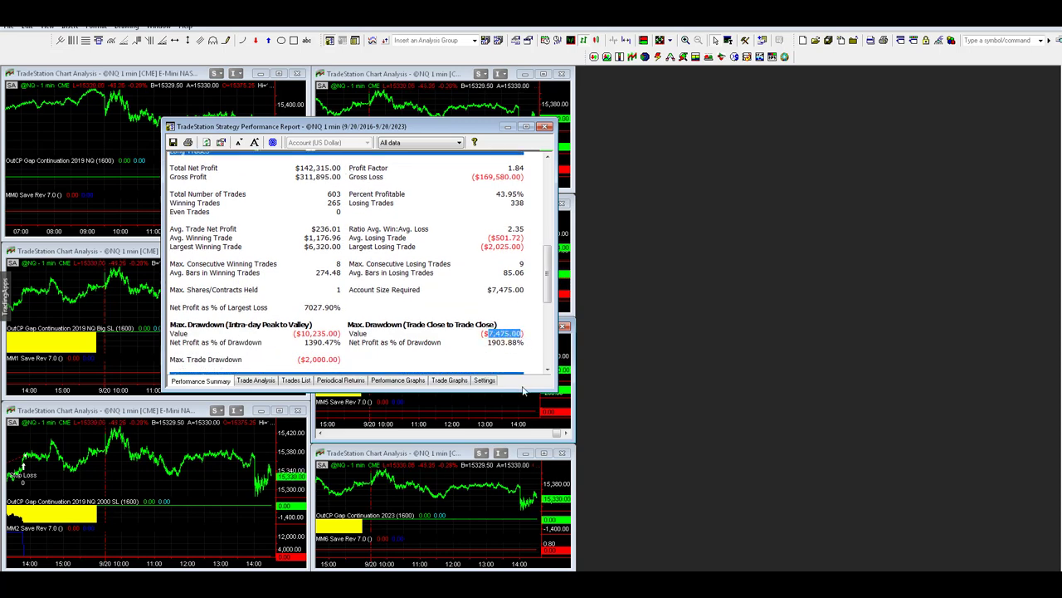
# Step: Make the report taller, highlight the short trades' $19,655 net profit, then show the equity curve
pyautogui.moveTo(556, 389); pyautogui.dragTo(573, 539)
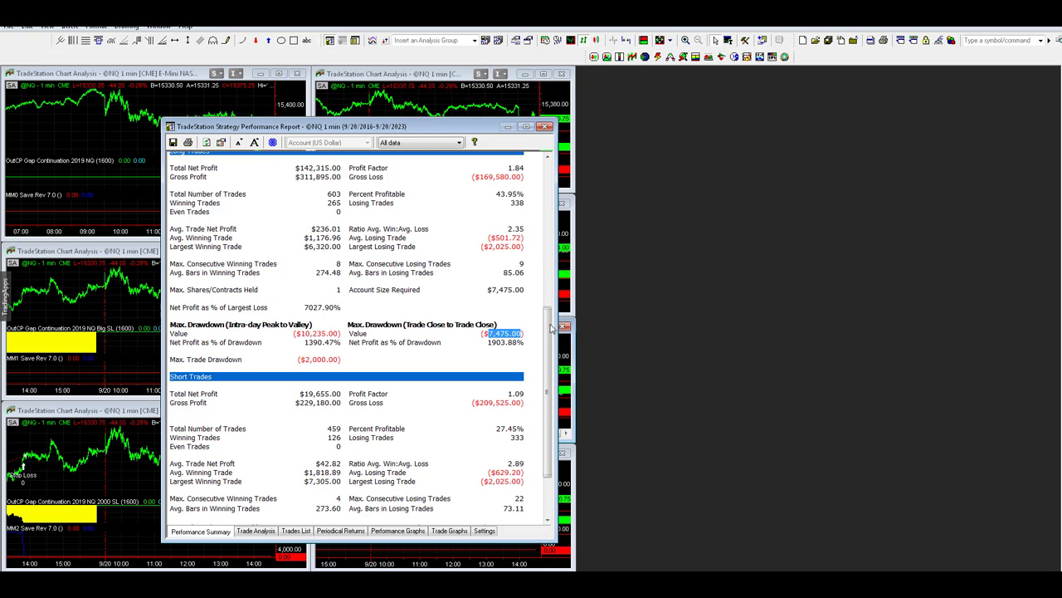
pyautogui.scroll(-3, 550, 328)
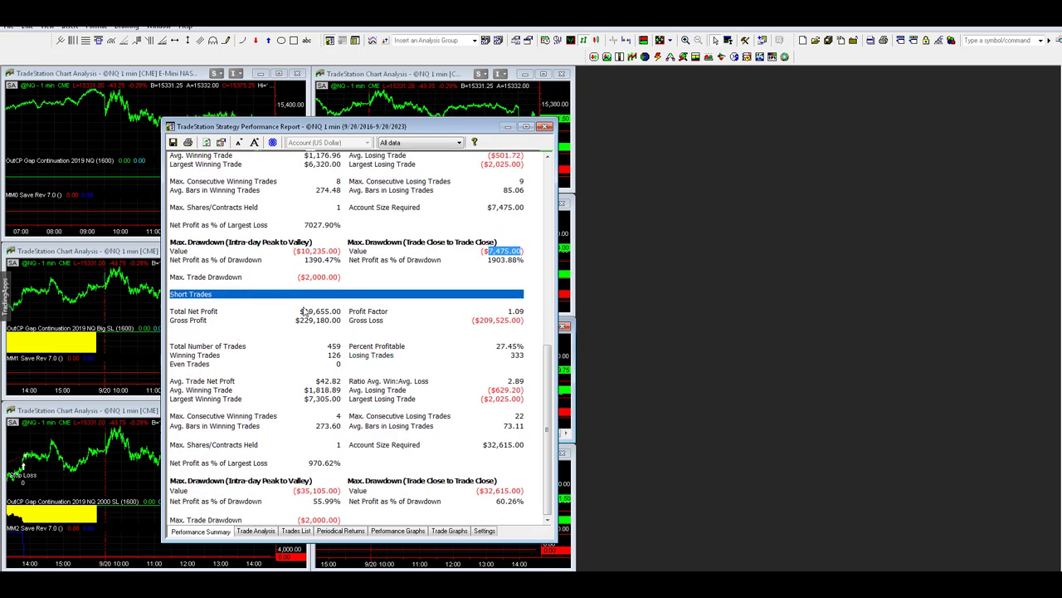
pyautogui.moveTo(298, 312); pyautogui.dragTo(336, 319)
pyautogui.scroll(6, 368, 247)
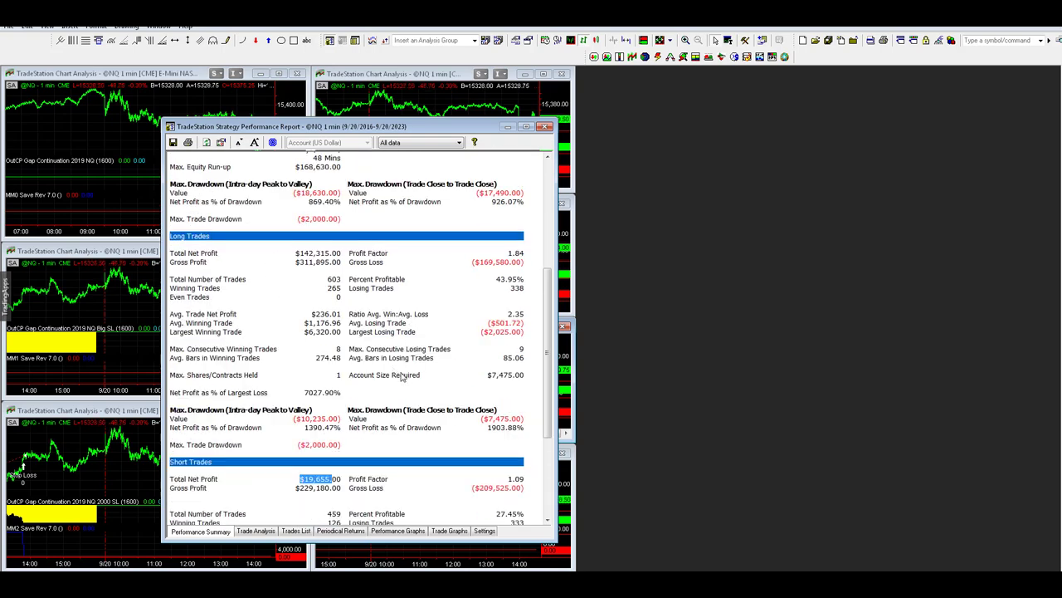
pyautogui.scroll(-6, 457, 398)
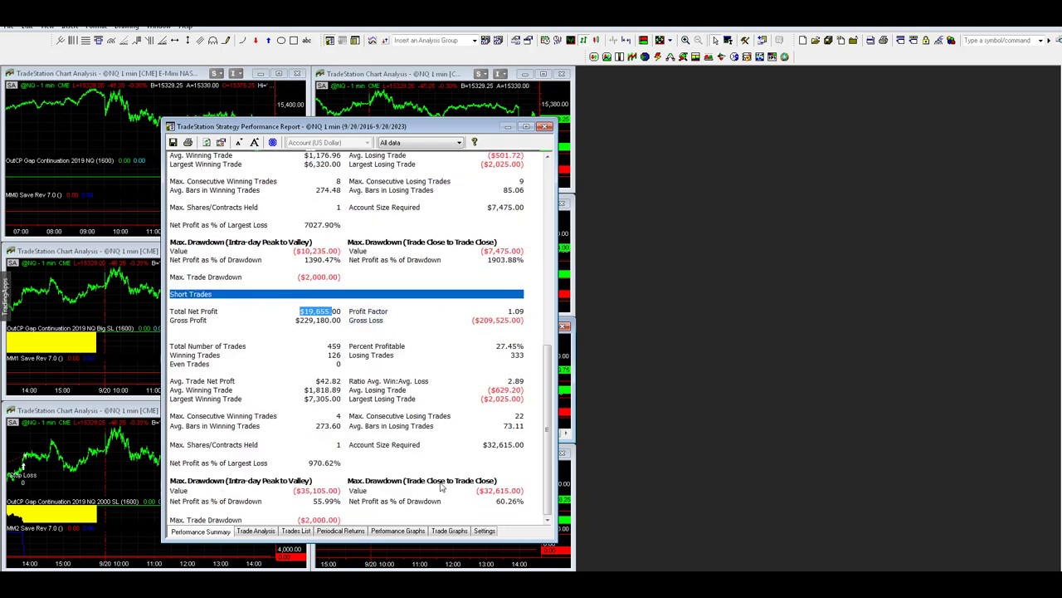
pyautogui.click(448, 322)
pyautogui.click(397, 530)
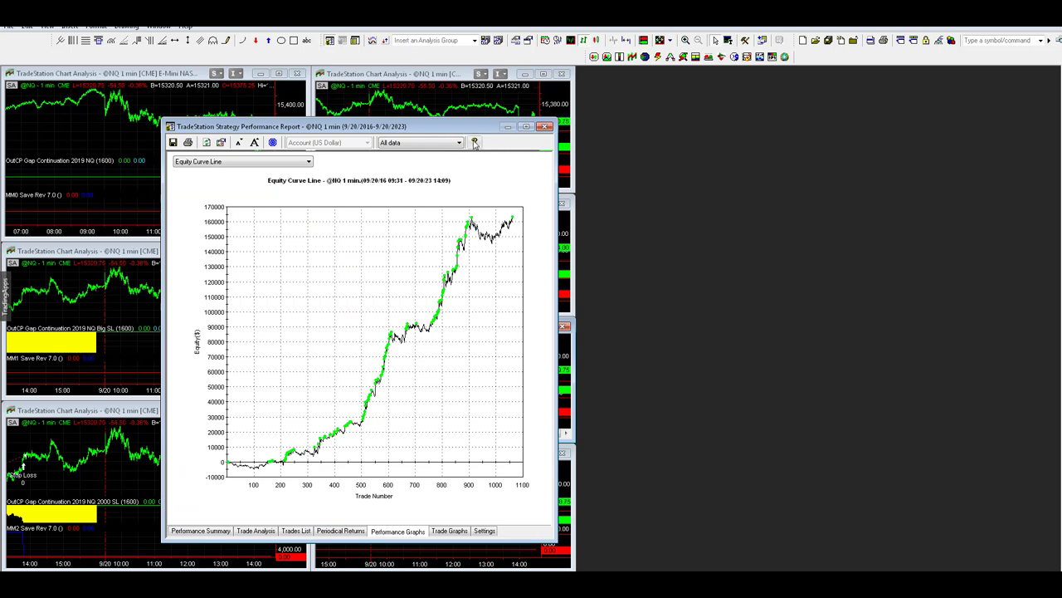
# Step: Open the 2020 NQ Big SL report on the right, arrow its equity-curve peaks, then show the summary
pyautogui.moveTo(449, 126); pyautogui.dragTo(910, 110)
pyautogui.click(475, 261)
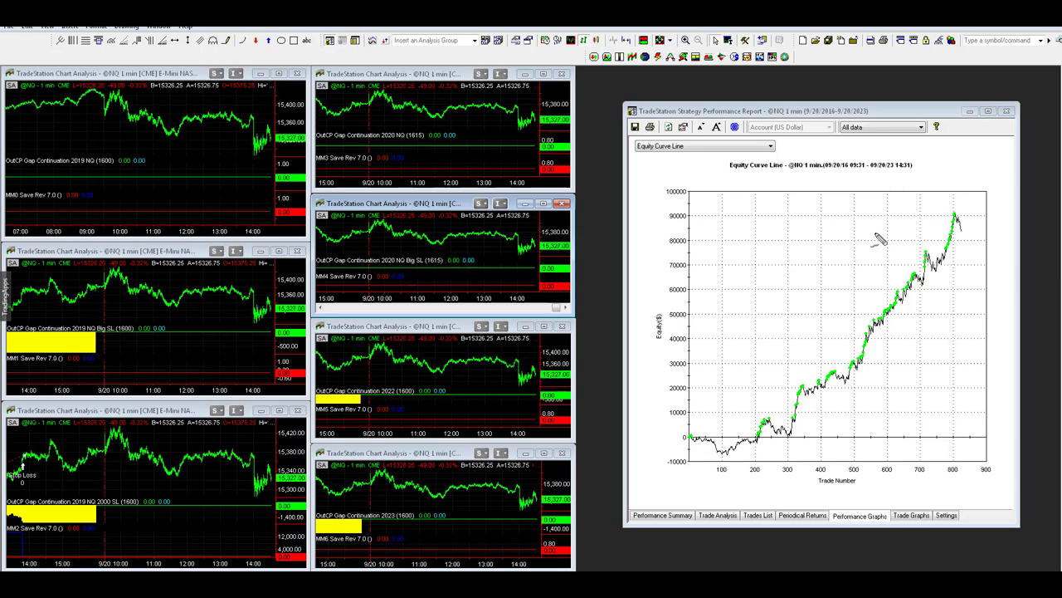
pyautogui.moveTo(874, 234)
pyautogui.mouseDown()
pyautogui.moveTo(954, 224)
pyautogui.moveTo(924, 214)
pyautogui.mouseUp()
pyautogui.moveTo(865, 276); pyautogui.dragTo(933, 269)
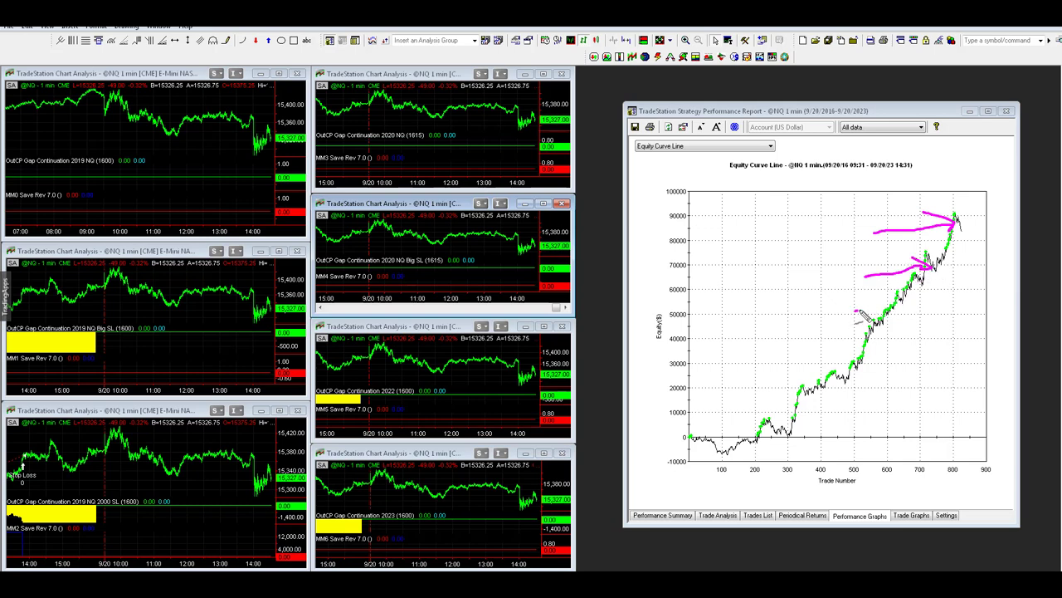
pyautogui.moveTo(855, 311); pyautogui.dragTo(897, 298)
pyautogui.moveTo(824, 399)
pyautogui.mouseDown()
pyautogui.moveTo(836, 371)
pyautogui.moveTo(841, 388)
pyautogui.moveTo(837, 371)
pyautogui.mouseUp()
pyautogui.moveTo(741, 463)
pyautogui.mouseDown()
pyautogui.moveTo(780, 428)
pyautogui.moveTo(786, 438)
pyautogui.mouseUp()
pyautogui.moveTo(677, 478)
pyautogui.mouseDown()
pyautogui.moveTo(704, 479)
pyautogui.moveTo(718, 456)
pyautogui.mouseUp()
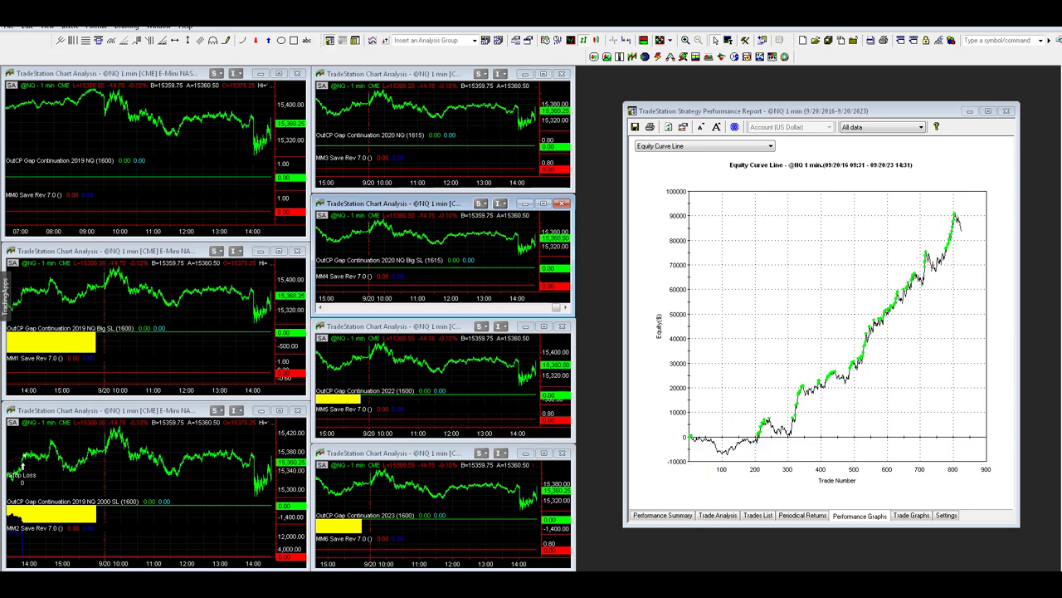
pyautogui.click(663, 514)
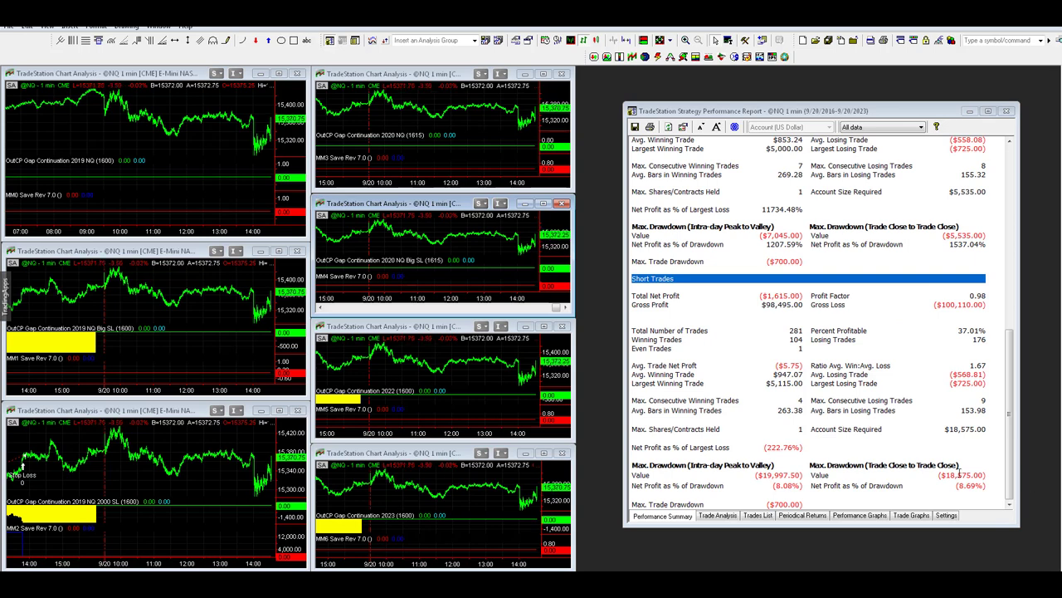
# Step: Highlight the long trades' $5,535 drawdown, $725 largest loss, $101.29 average trade and 46.00% profitable
pyautogui.scroll(4, 1011, 347)
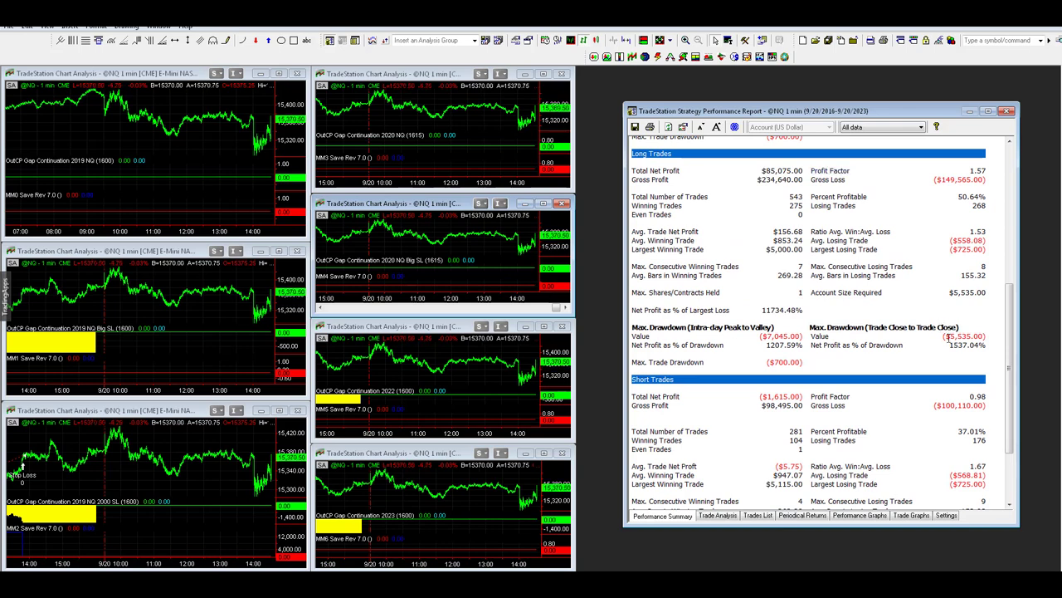
pyautogui.moveTo(951, 336); pyautogui.dragTo(986, 336)
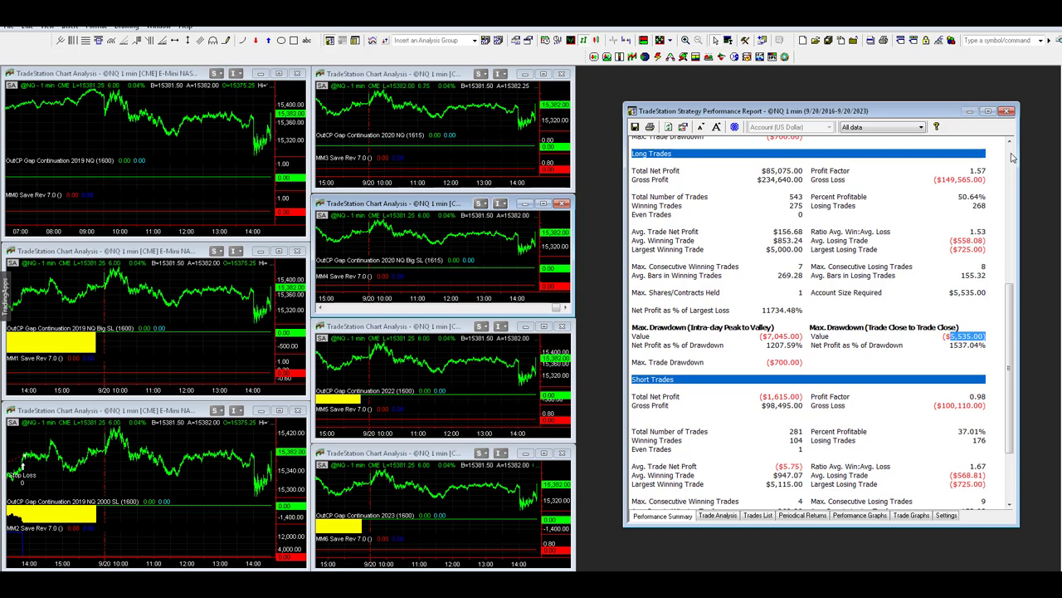
pyautogui.moveTo(952, 249); pyautogui.dragTo(985, 249)
pyautogui.scroll(8, 998, 208)
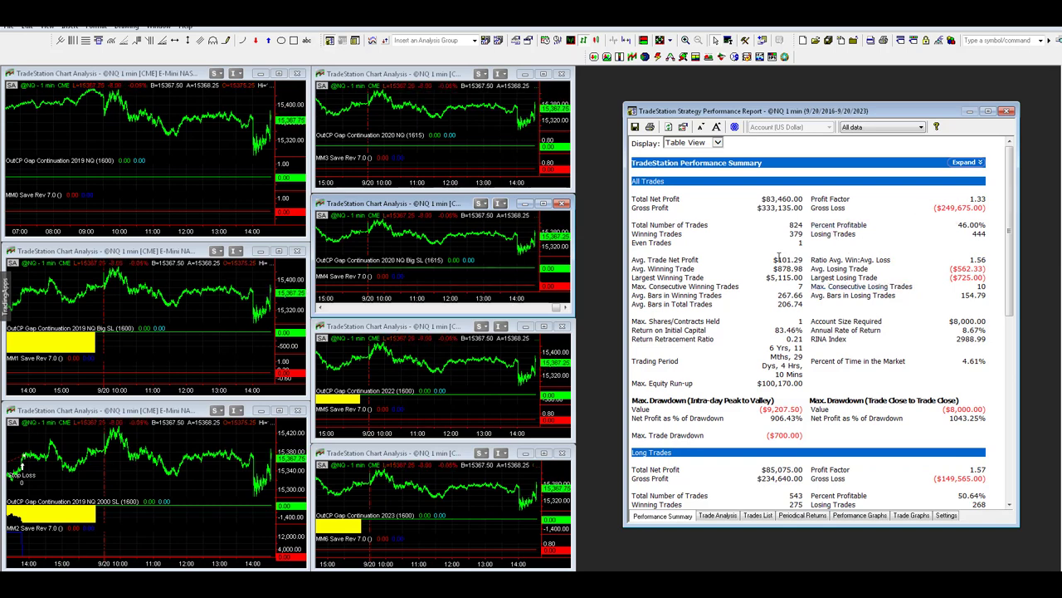
pyautogui.moveTo(776, 260); pyautogui.dragTo(803, 261)
pyautogui.moveTo(959, 226); pyautogui.dragTo(987, 226)
pyautogui.moveTo(776, 260); pyautogui.dragTo(804, 260)
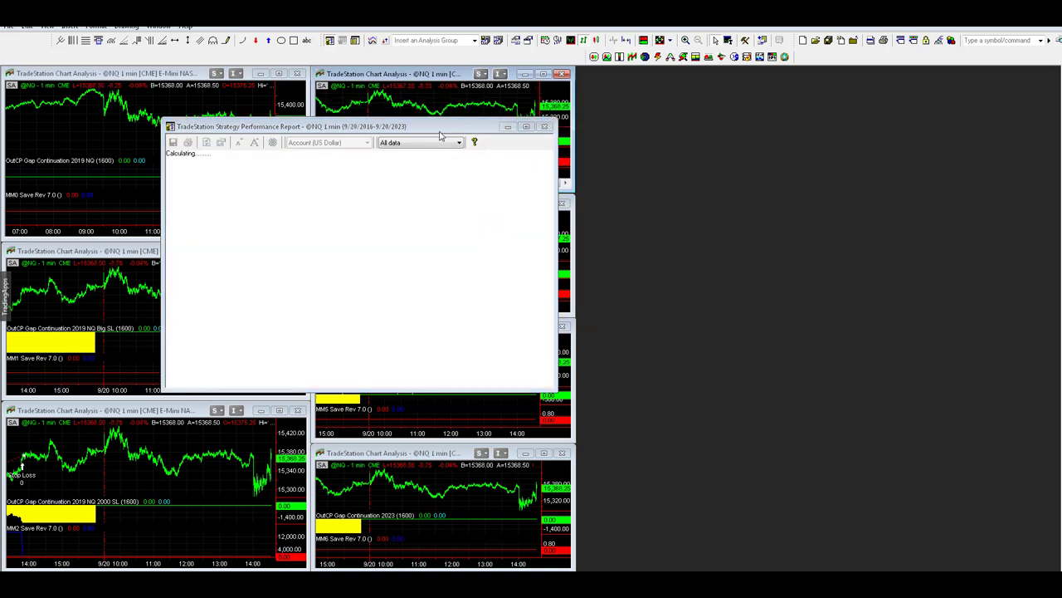
# Step: Move the 946-trade report right, make it taller, and toggle between its equity curve and summary
pyautogui.moveTo(440, 132); pyautogui.dragTo(859, 111)
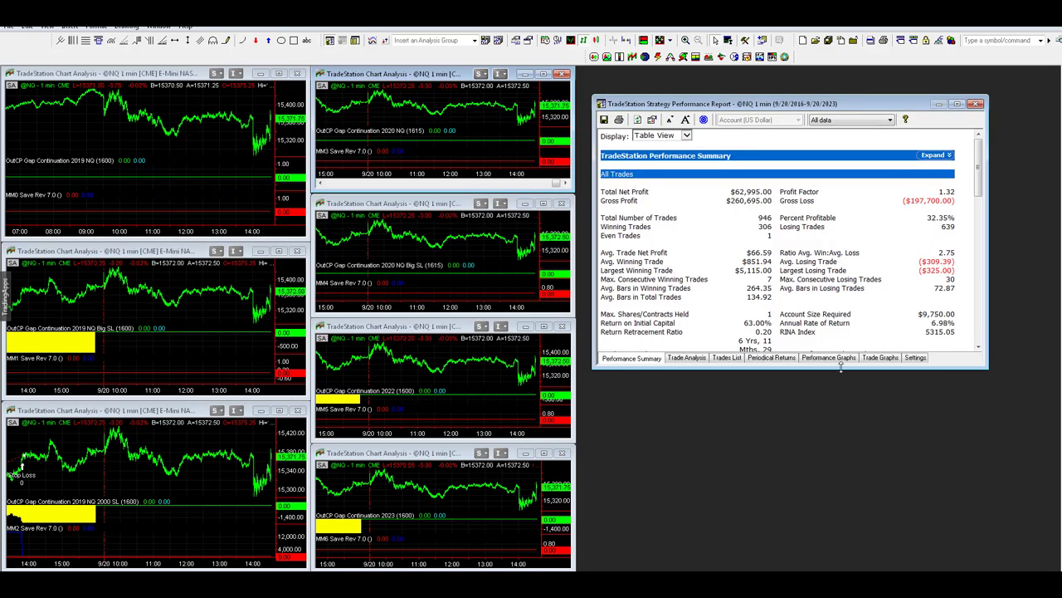
pyautogui.moveTo(841, 367); pyautogui.dragTo(842, 468)
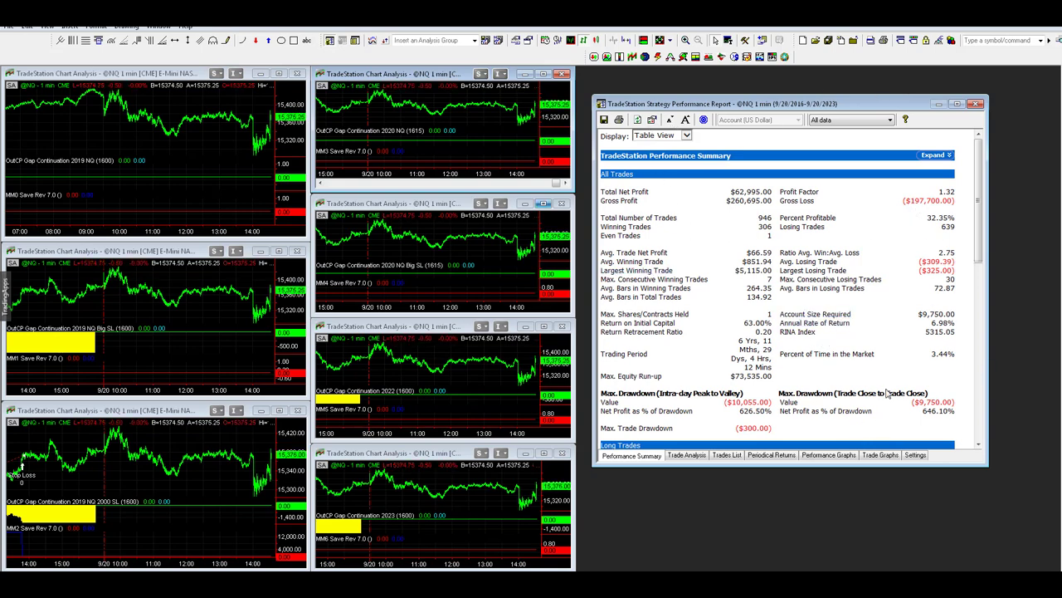
pyautogui.click(840, 456)
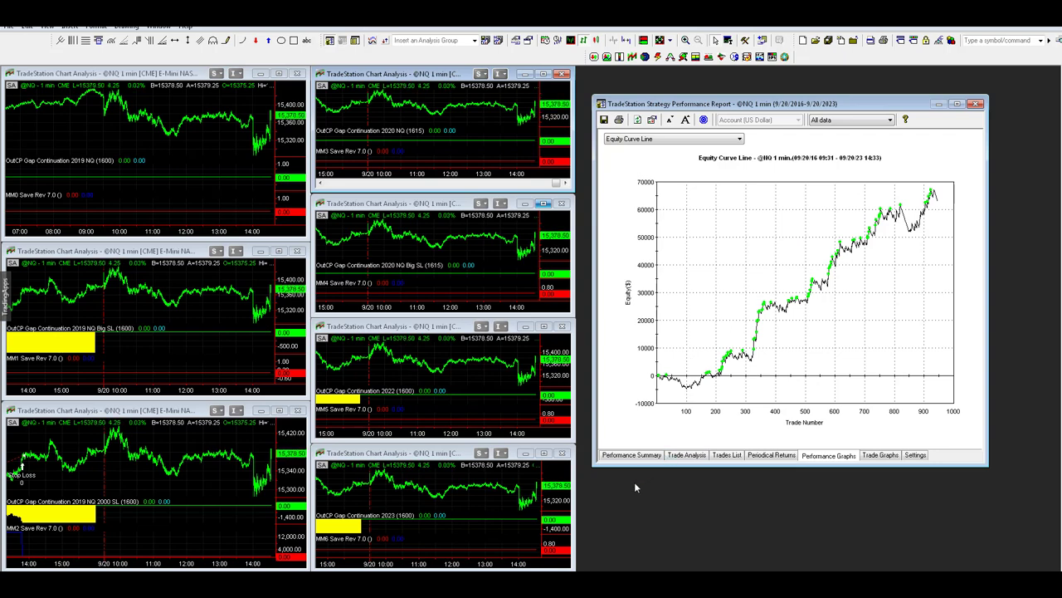
pyautogui.click(631, 456)
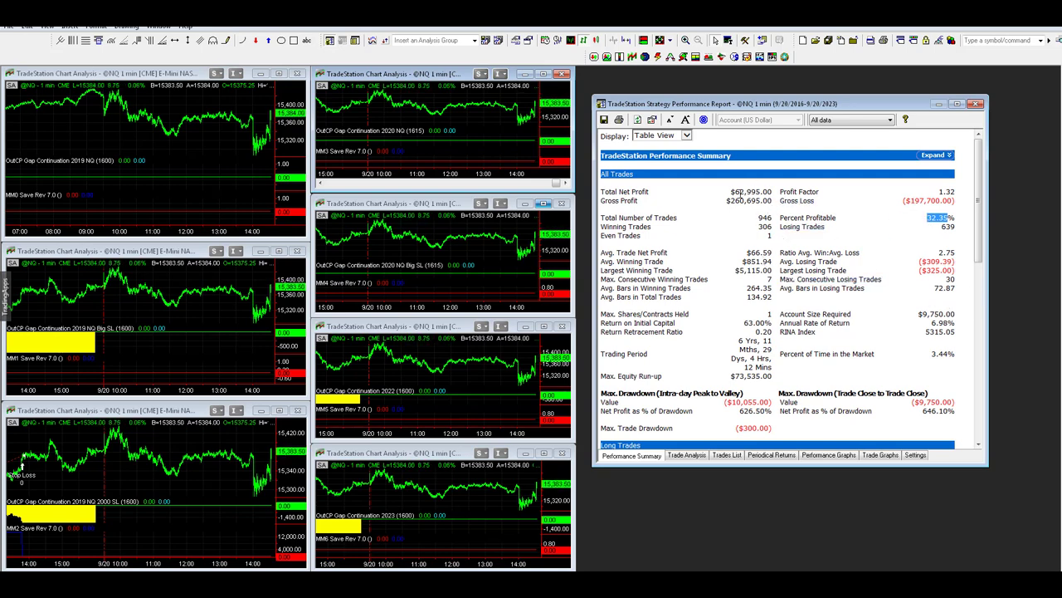
pyautogui.click(827, 455)
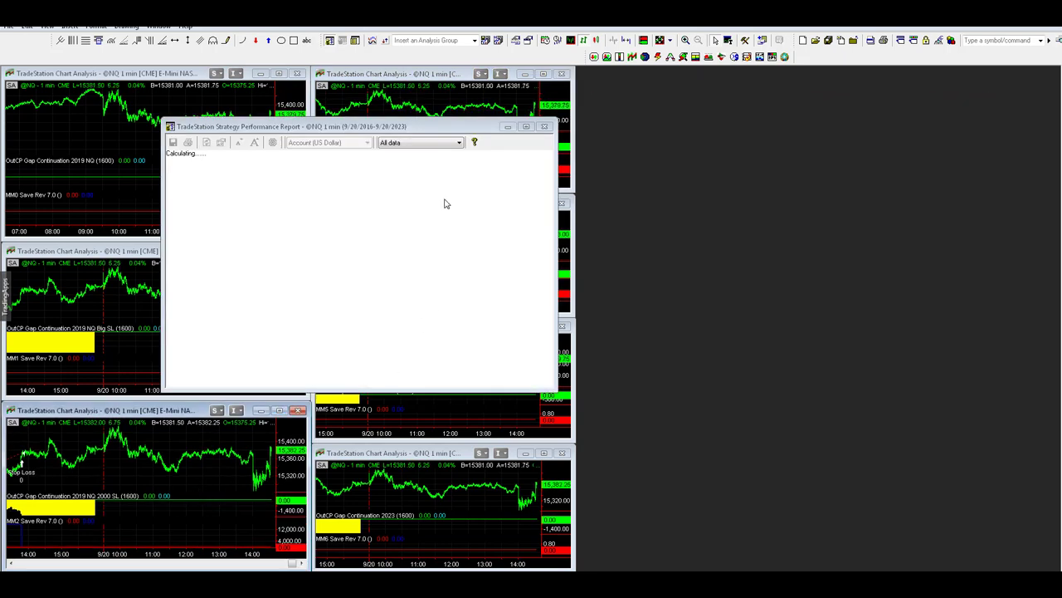
# Step: Move the 1063-trade report right, view its equity curve maximized, then restore it and make it taller
pyautogui.moveTo(402, 126); pyautogui.dragTo(862, 92)
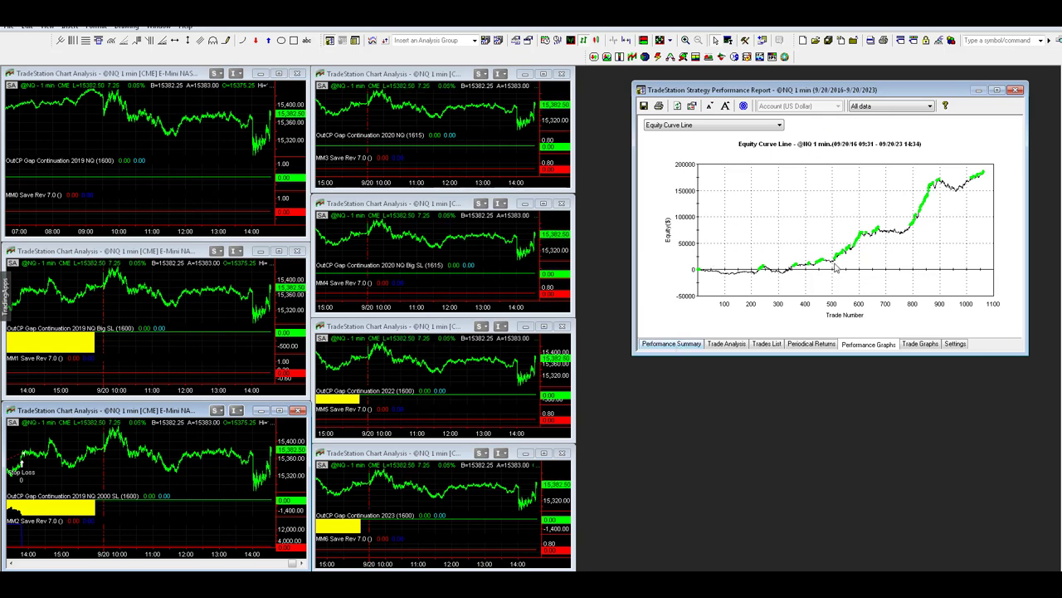
pyautogui.doubleClick(884, 91)
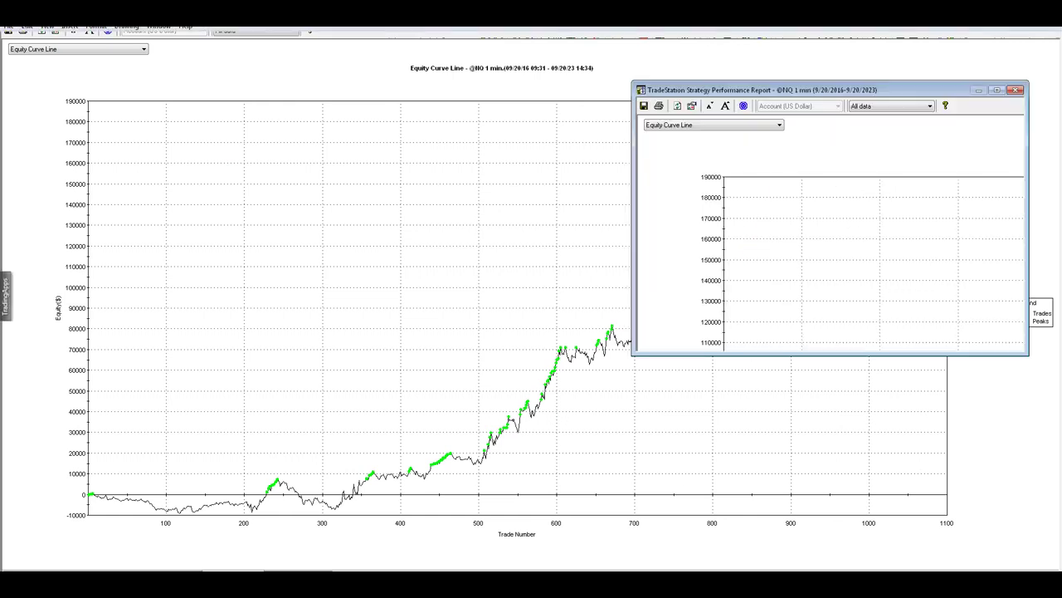
pyautogui.doubleClick(799, 301)
pyautogui.click(672, 343)
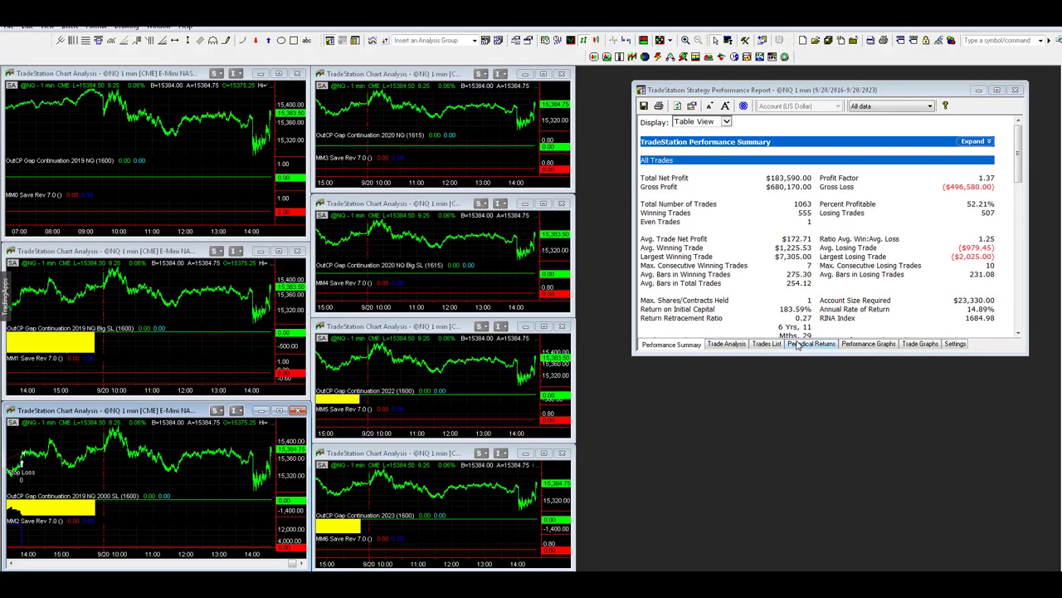
pyautogui.click(869, 343)
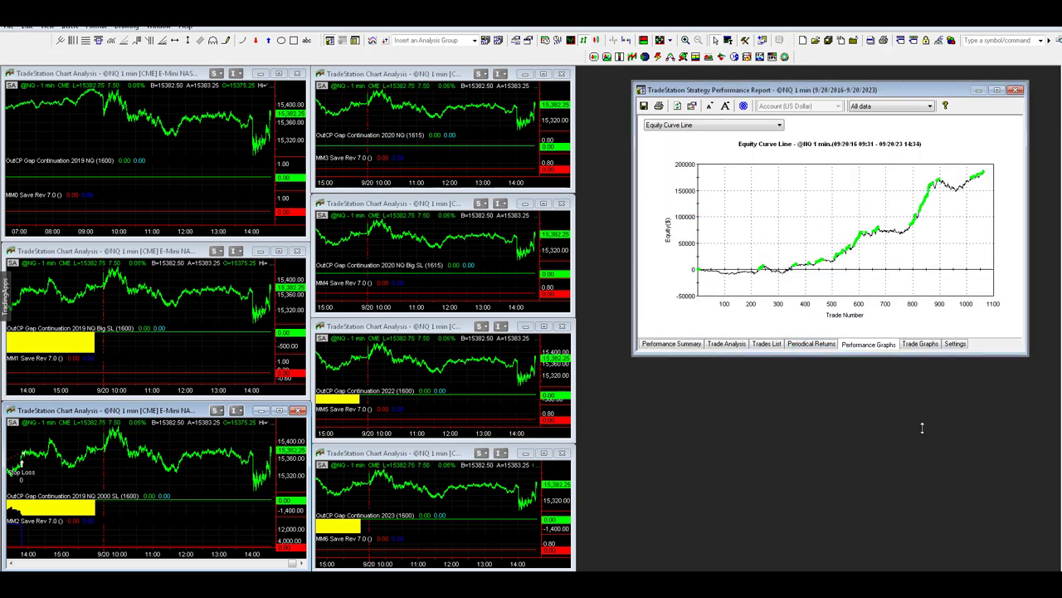
pyautogui.moveTo(927, 437); pyautogui.dragTo(927, 521)
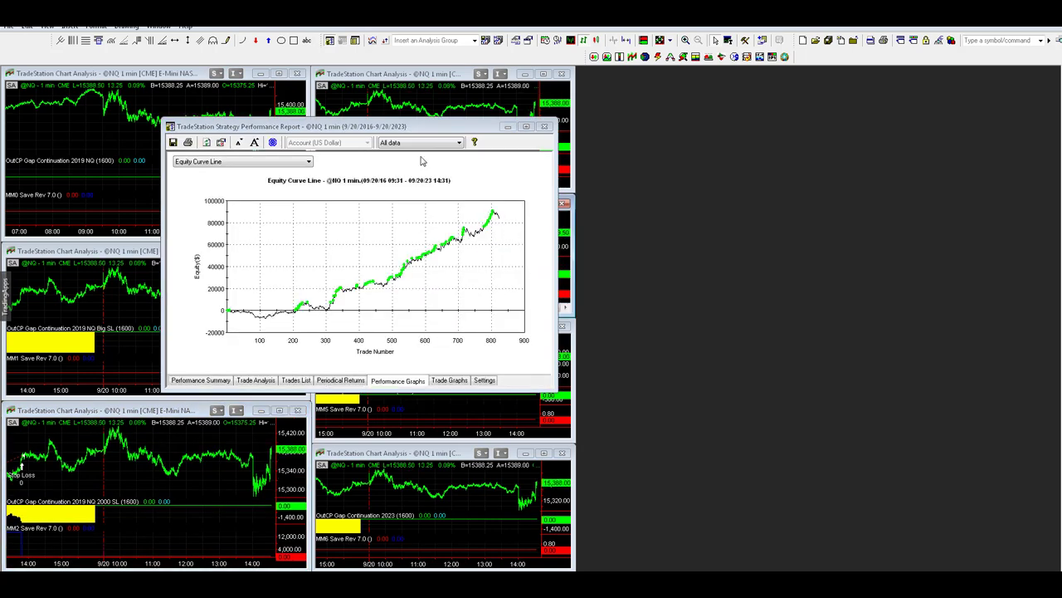
# Step: Move the current report to the right, view its summary, and bring up the 2019 NQ 2000 SL report
pyautogui.moveTo(387, 131); pyautogui.dragTo(870, 133)
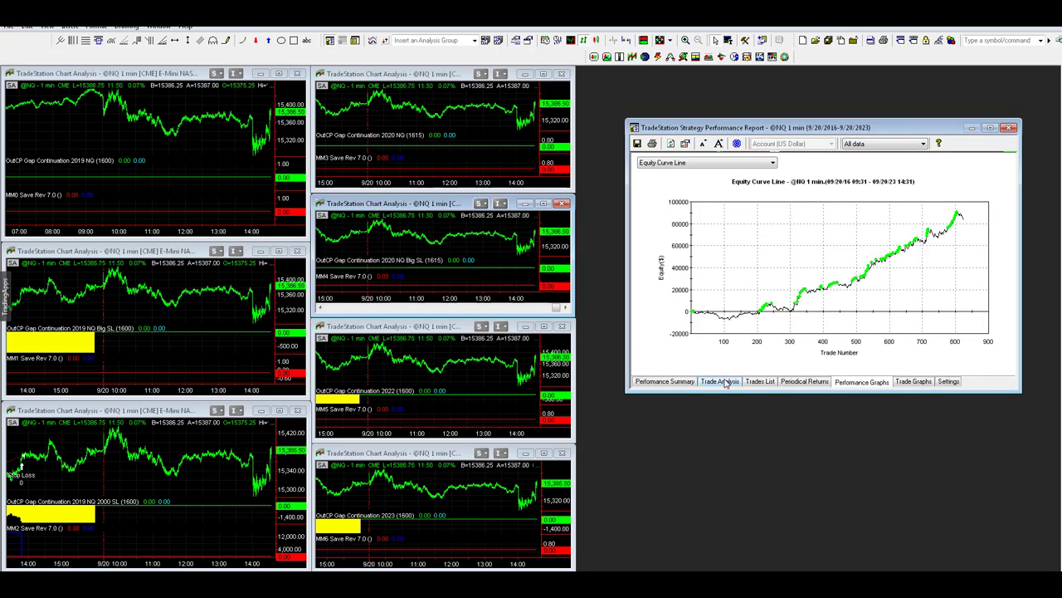
pyautogui.click(682, 383)
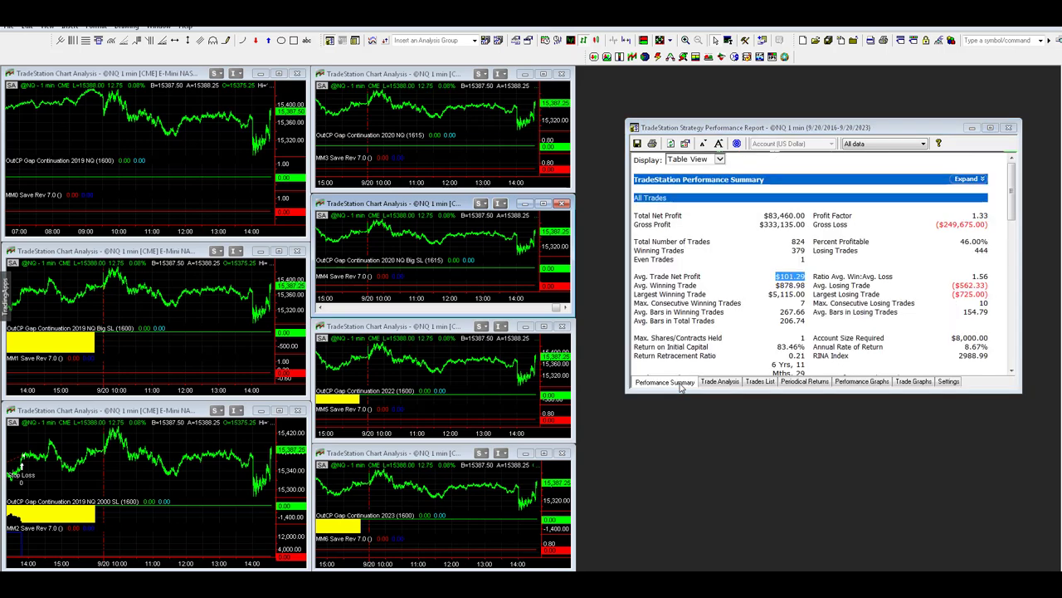
pyautogui.click(185, 470)
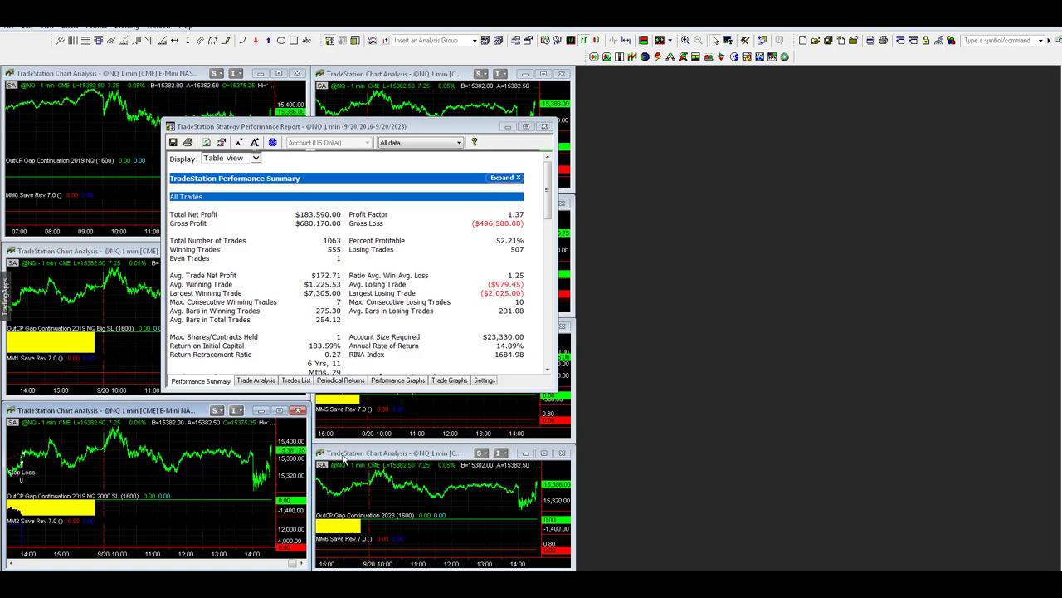
# Step: Place the 2000 SL report on the right, enlarge it, and mark its trade count and $172.71 average trade
pyautogui.moveTo(395, 133); pyautogui.dragTo(860, 153)
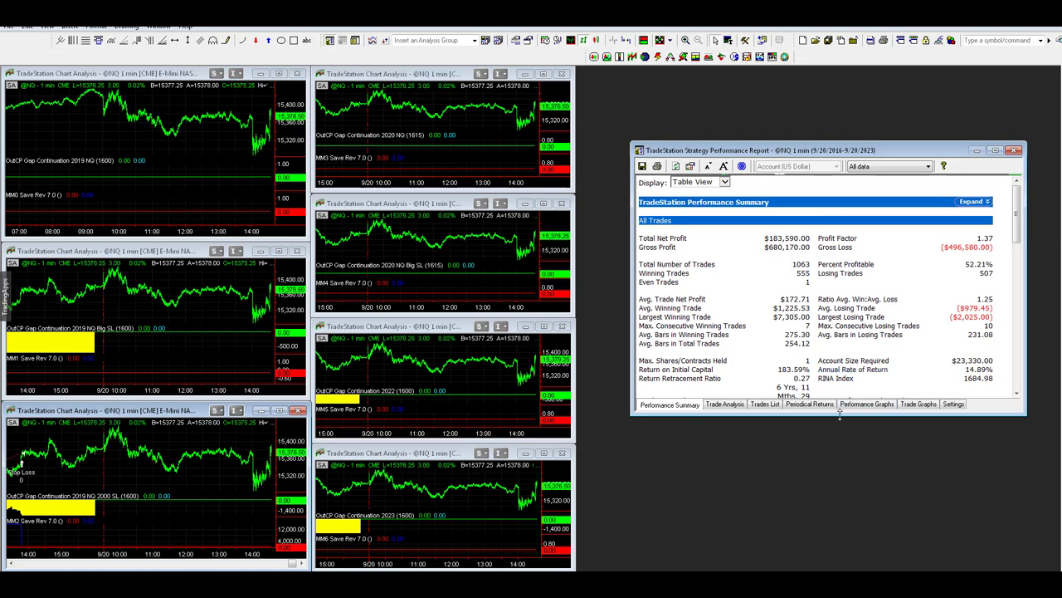
pyautogui.moveTo(863, 415); pyautogui.dragTo(863, 486)
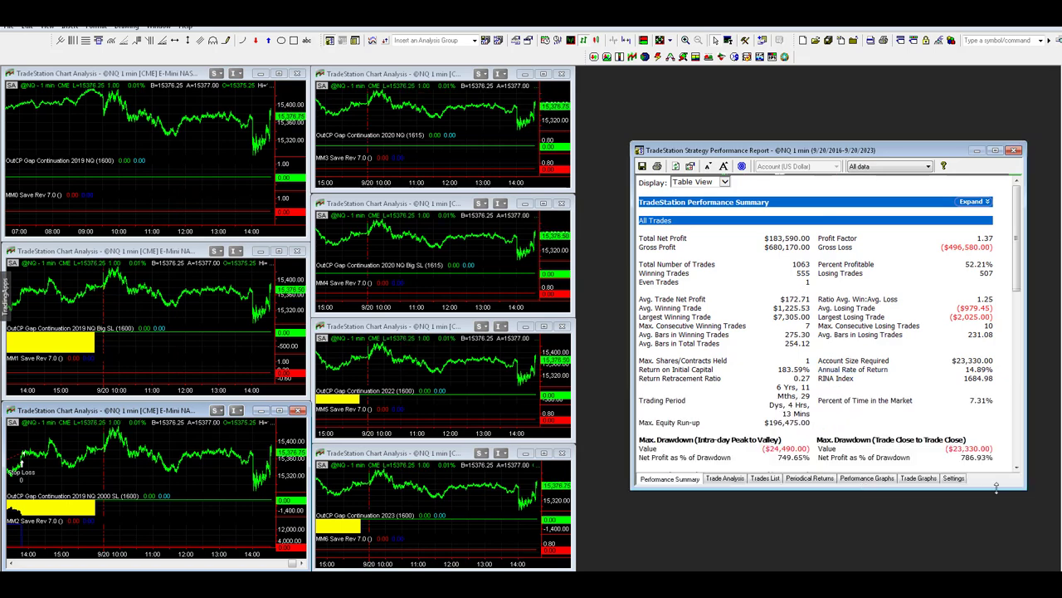
pyautogui.click(878, 480)
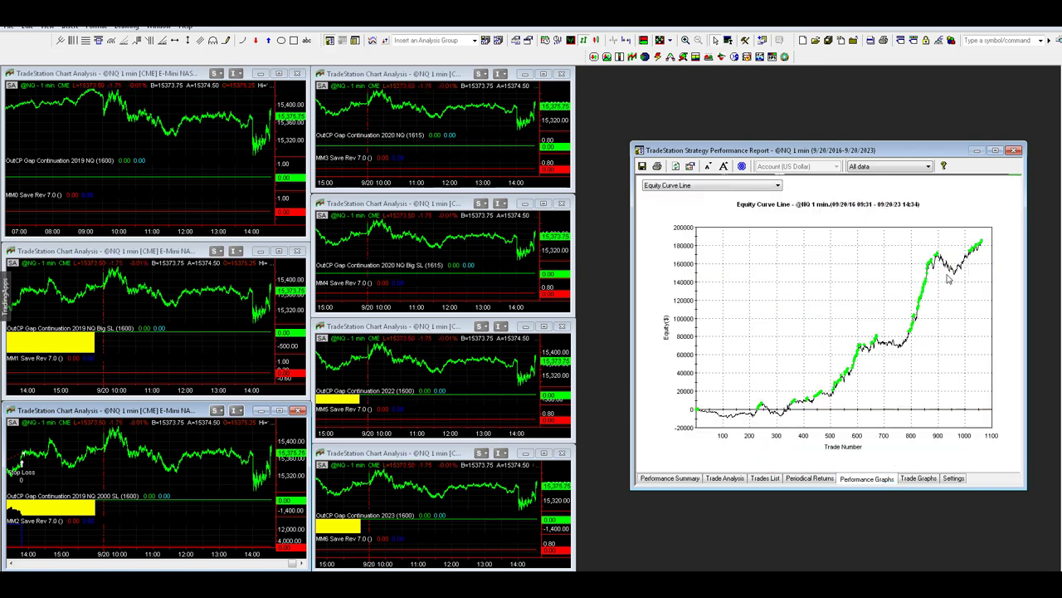
pyautogui.click(670, 477)
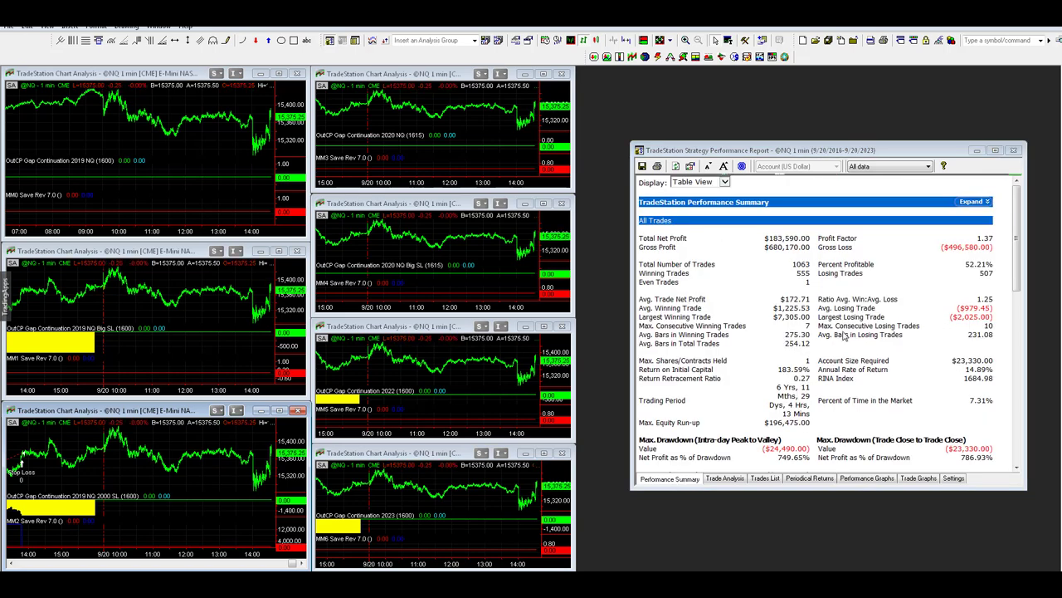
pyautogui.tripleClick(992, 263)
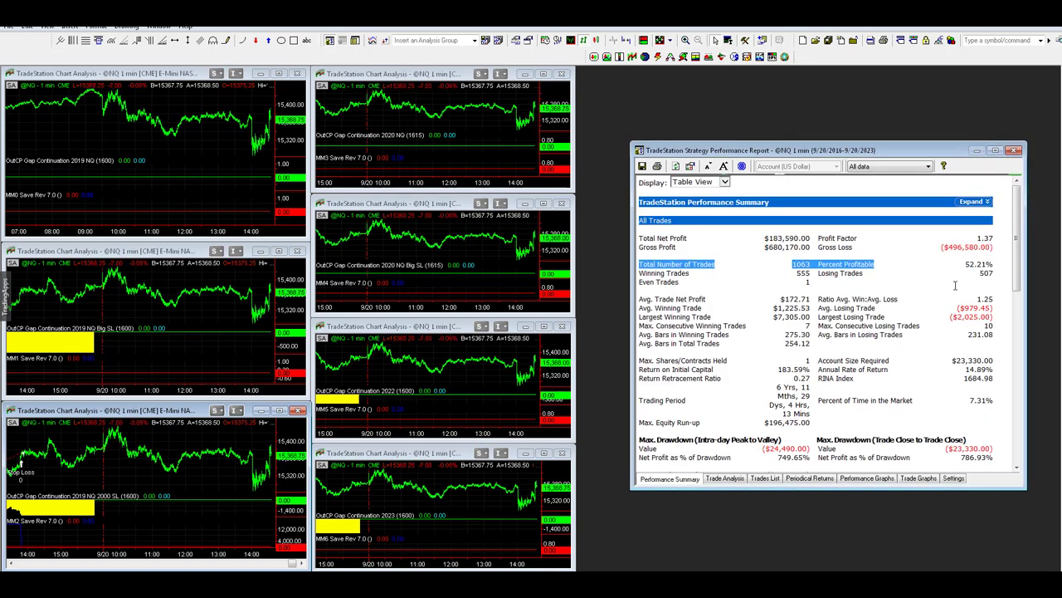
pyautogui.moveTo(818, 299); pyautogui.dragTo(780, 299)
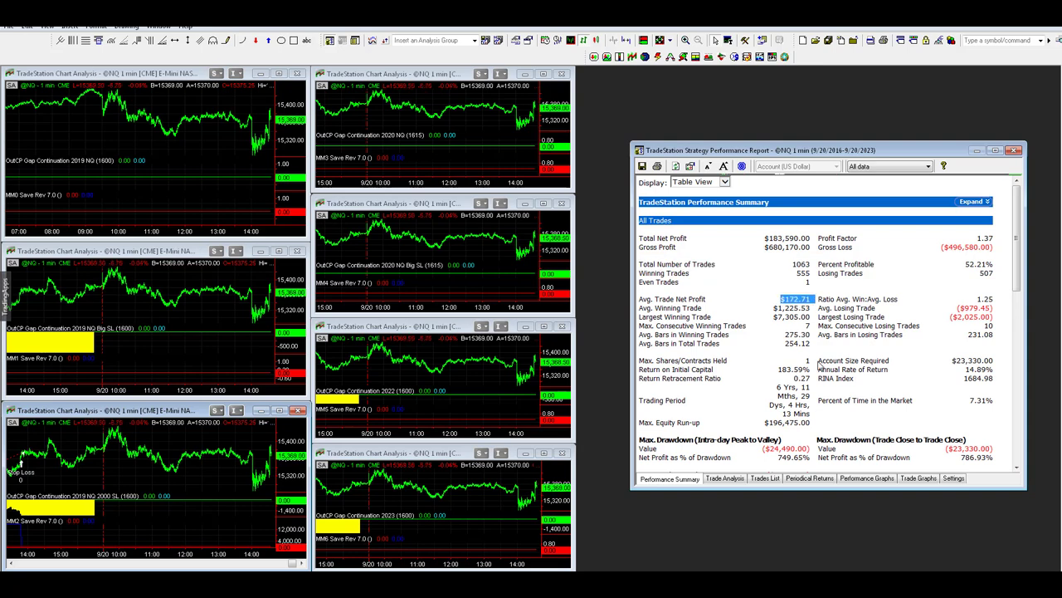
pyautogui.click(855, 481)
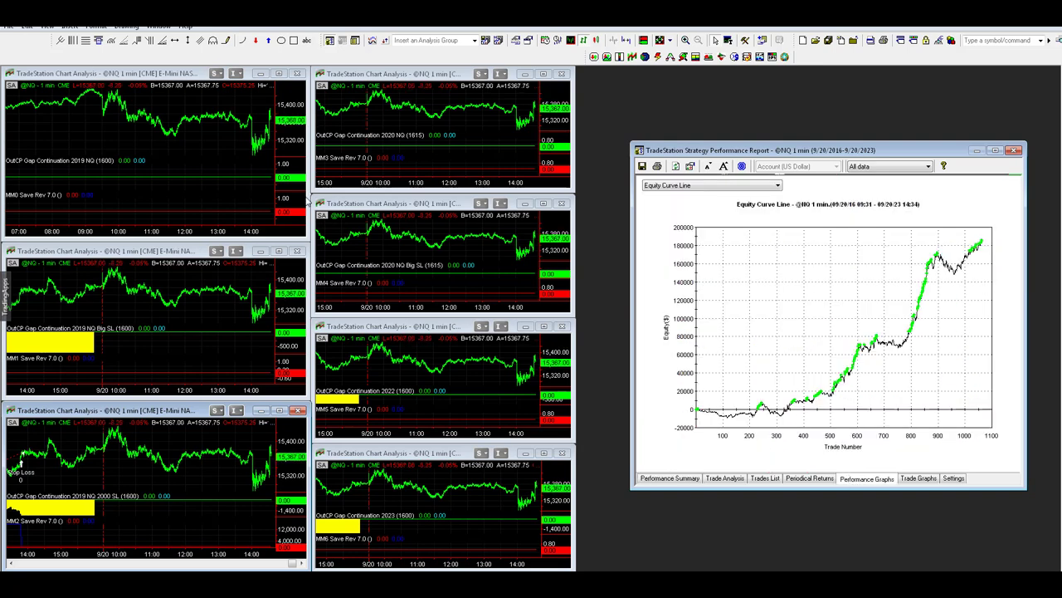
# Step: Open the $109,915, 1063-trade report beside the charts, showing its summary enlarged to more rows
pyautogui.click(170, 322)
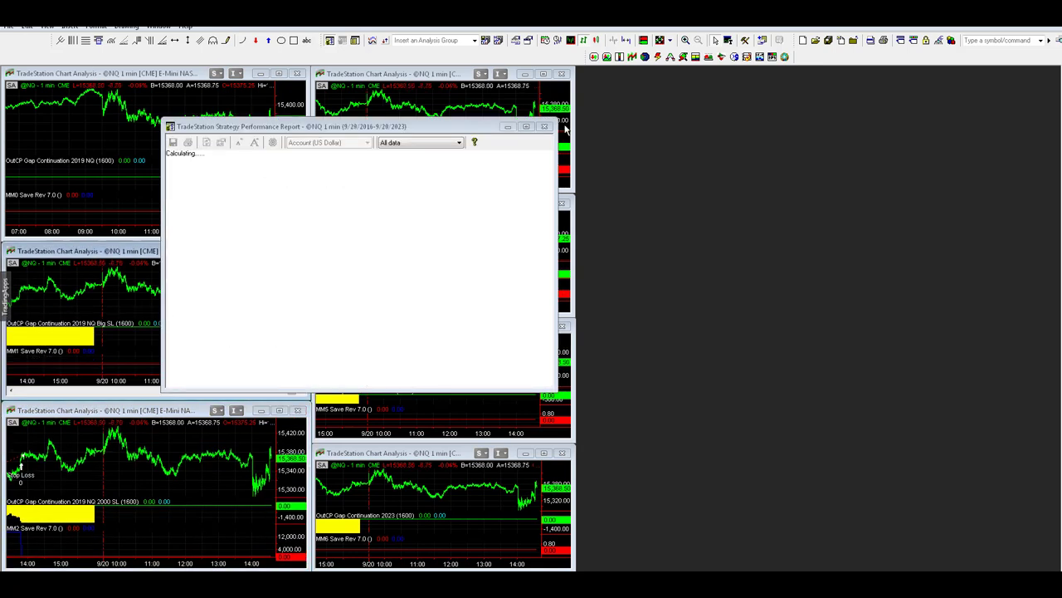
pyautogui.moveTo(464, 130); pyautogui.dragTo(896, 142)
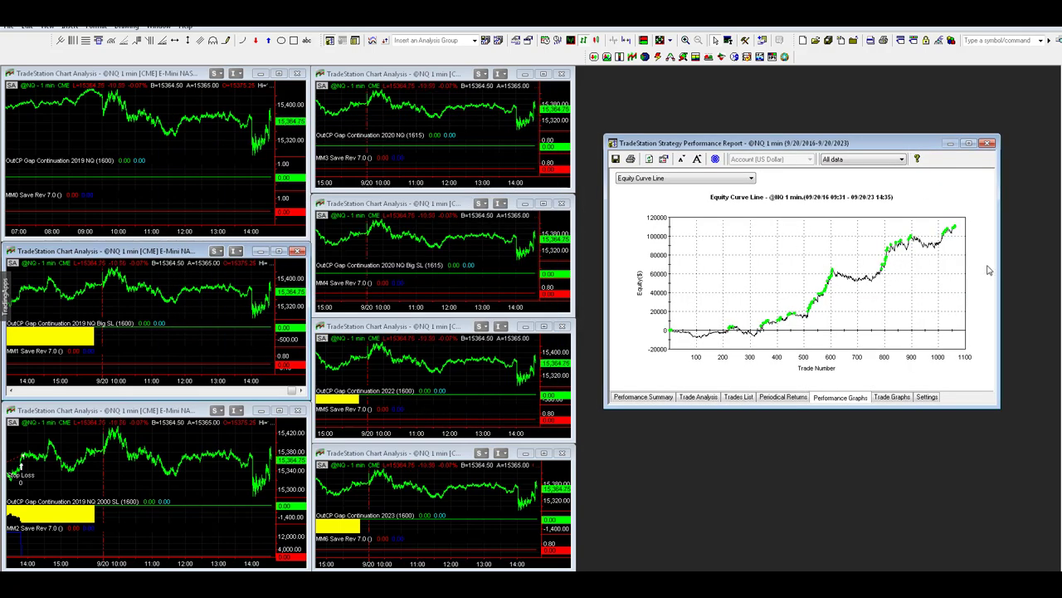
pyautogui.click(645, 397)
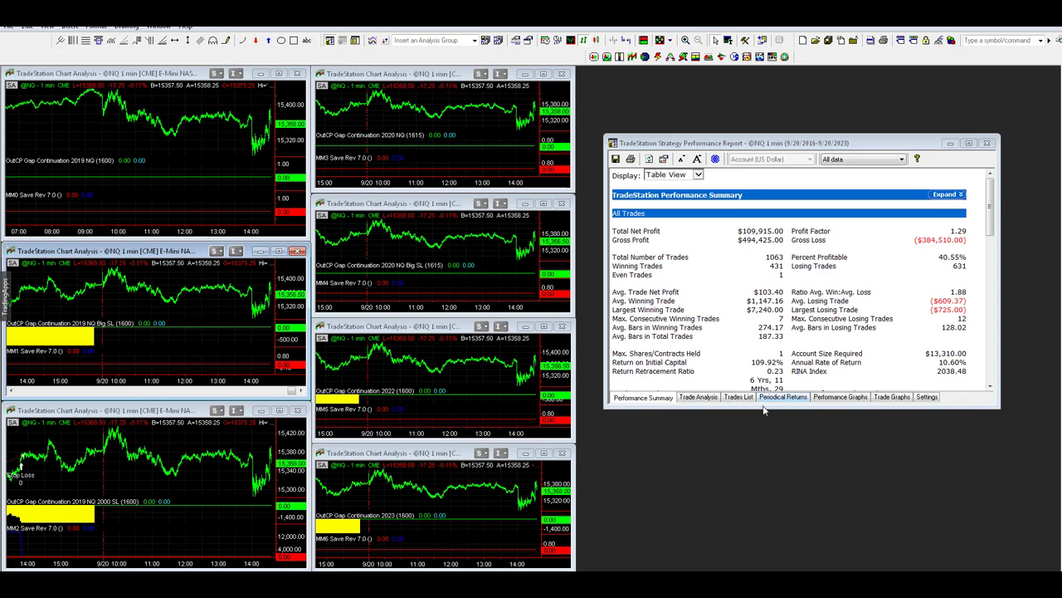
pyautogui.moveTo(772, 409); pyautogui.dragTo(782, 510)
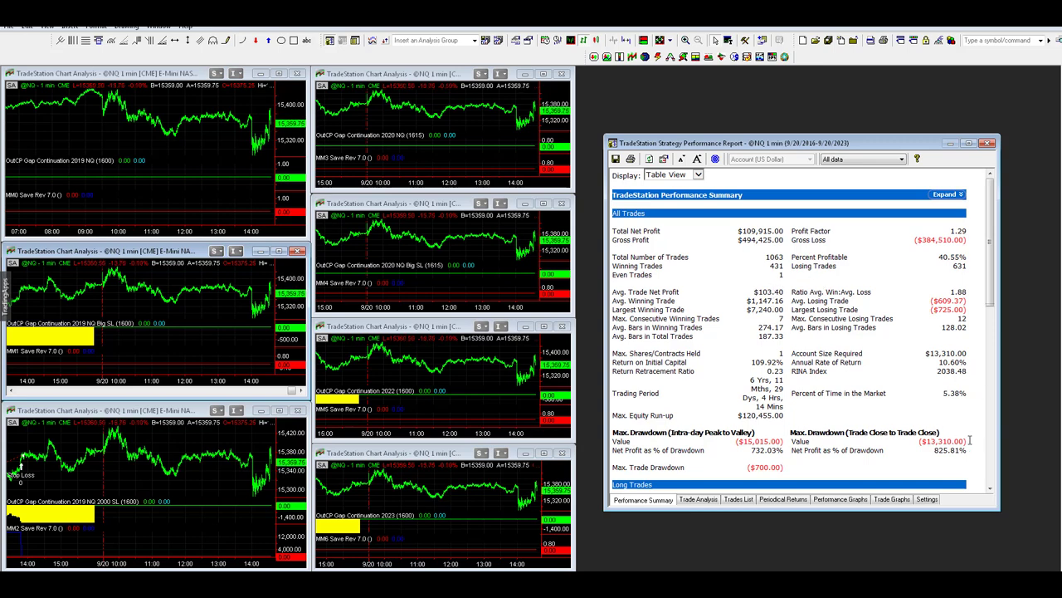
pyautogui.moveTo(969, 440); pyautogui.dragTo(915, 469)
pyautogui.moveTo(989, 282); pyautogui.dragTo(992, 388)
pyautogui.click(852, 279)
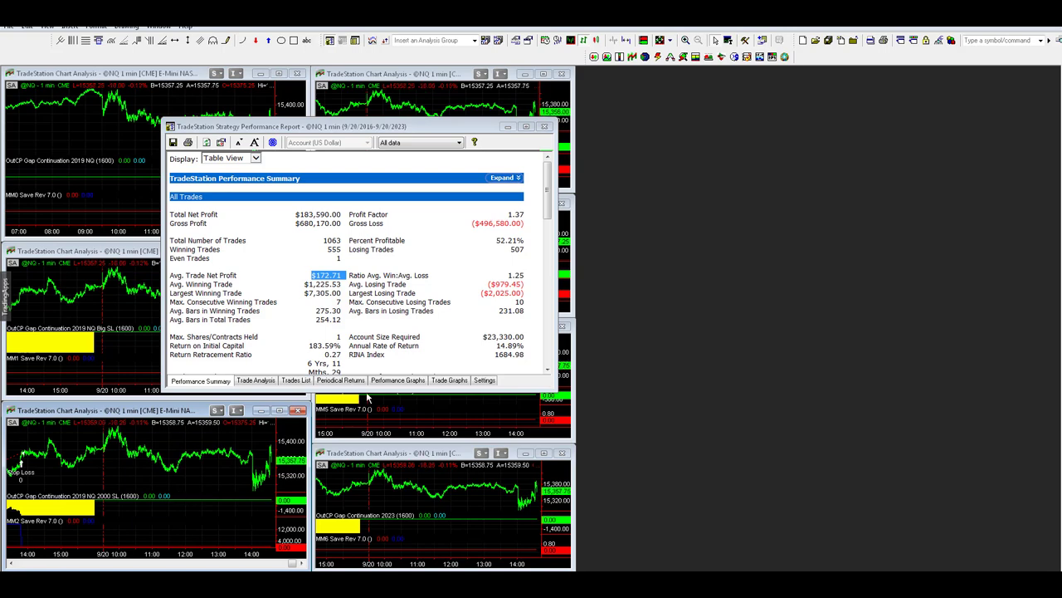
# Step: Enlarge the $183,590 report, mark short-trade net profit and the $30,415 drawdown, then move it beside the charts
pyautogui.moveTo(361, 389); pyautogui.dragTo(373, 548)
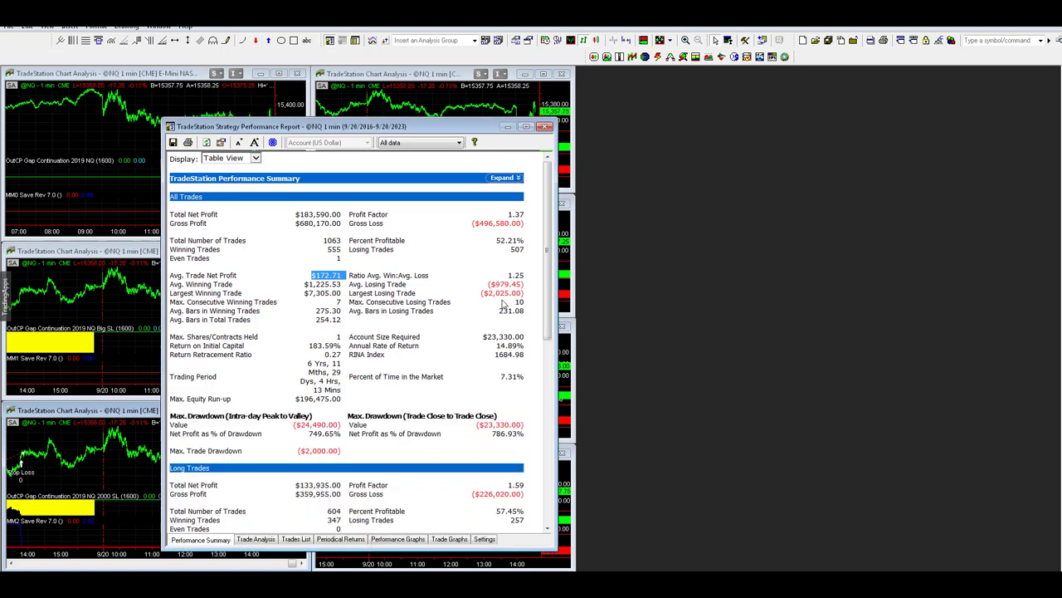
pyautogui.moveTo(554, 229); pyautogui.dragTo(559, 352)
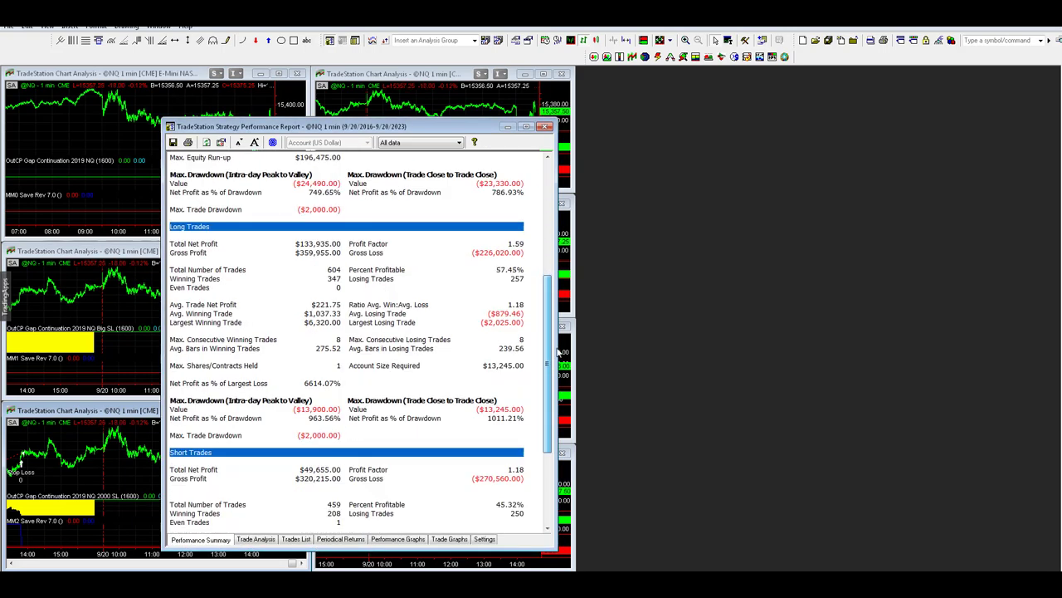
pyautogui.scroll(-1, 338, 221)
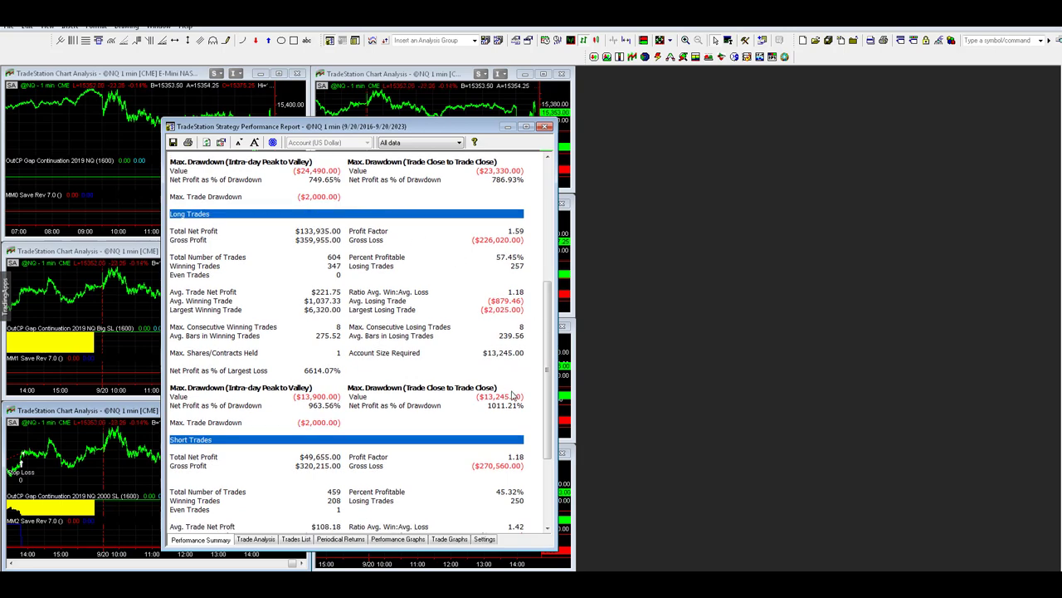
pyautogui.moveTo(551, 358); pyautogui.dragTo(549, 425)
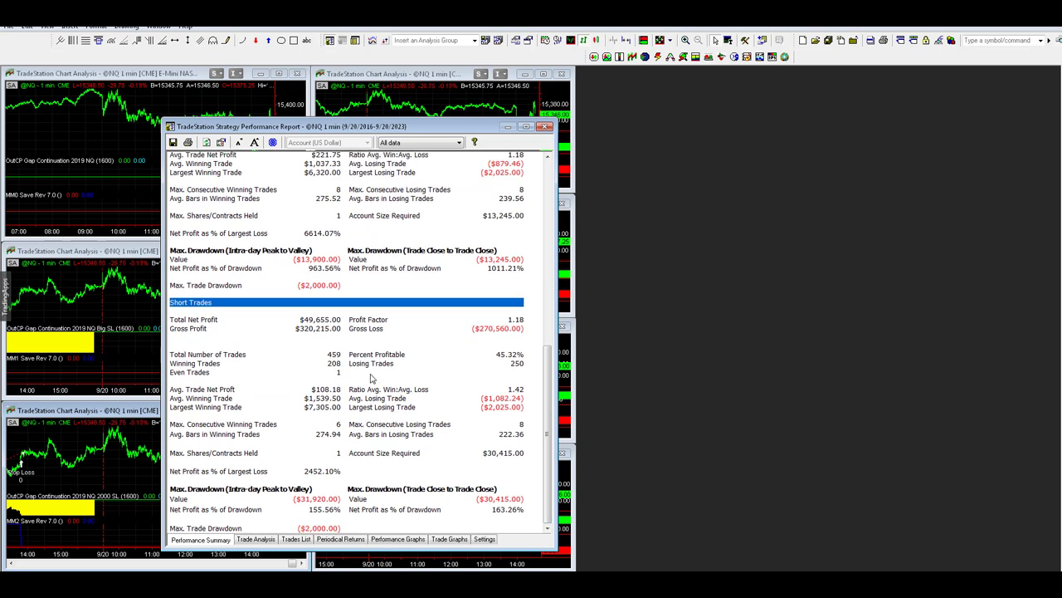
pyautogui.doubleClick(313, 322)
pyautogui.press('Left')
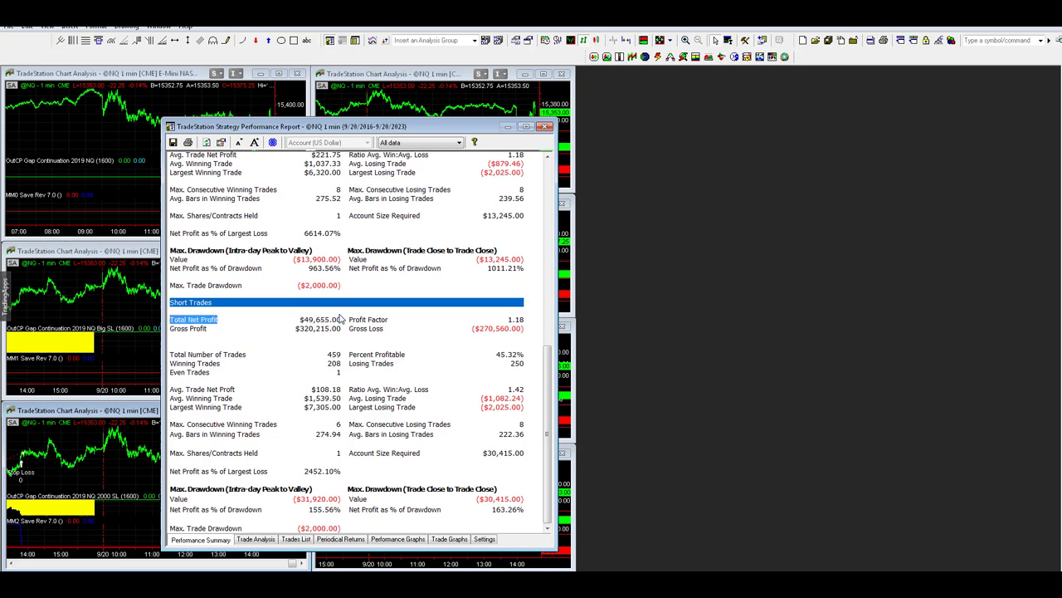
pyautogui.doubleClick(493, 498)
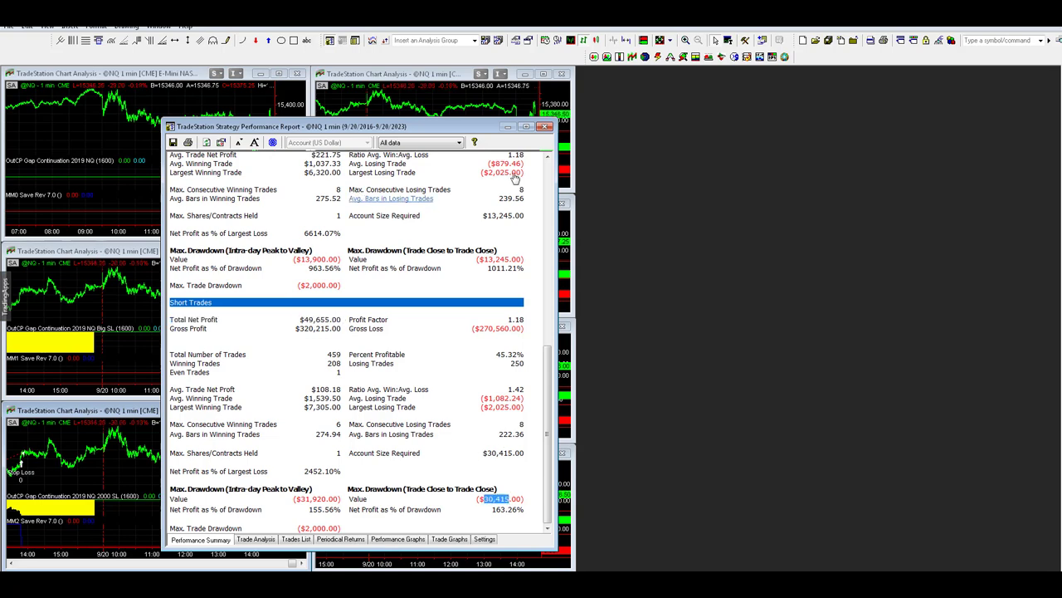
pyautogui.scroll(15, 544, 169)
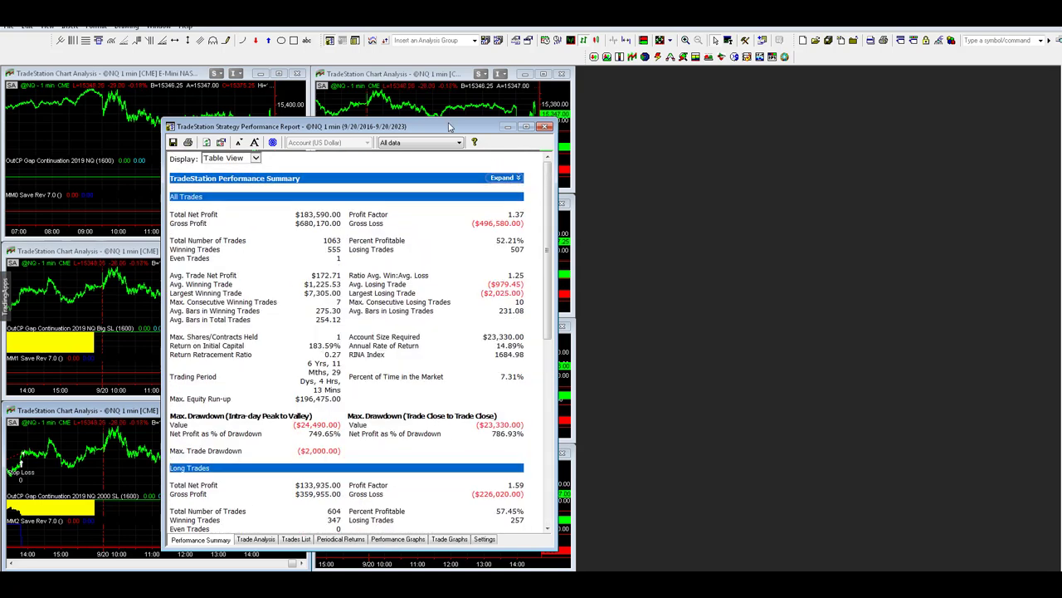
pyautogui.moveTo(449, 127); pyautogui.dragTo(883, 90)
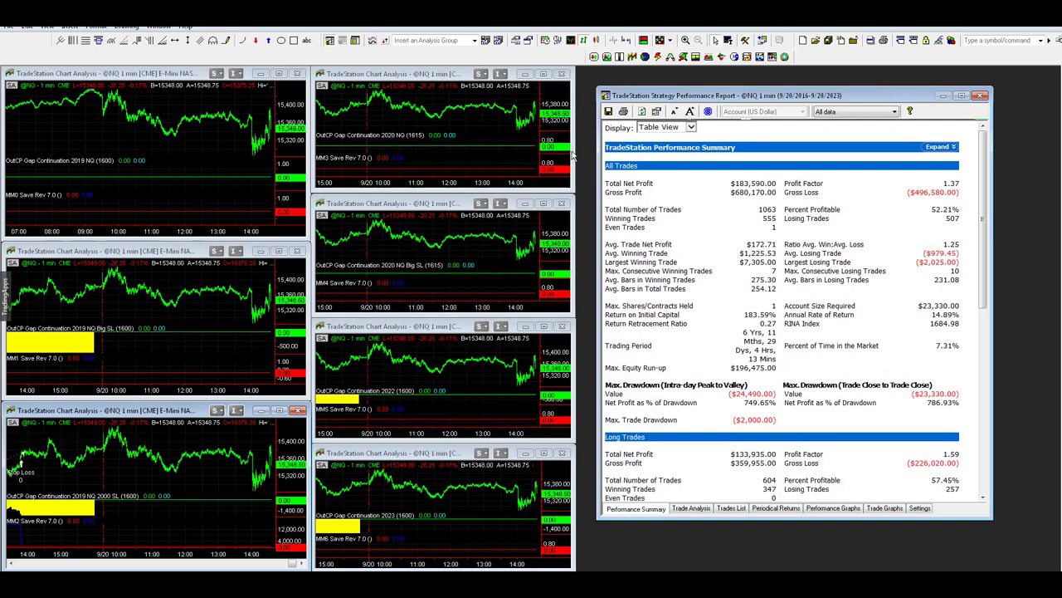
# Step: Open the next report beside the charts and mark its 24.53% profitable, 1533 trades and $49.06 average trade
pyautogui.click(91, 83)
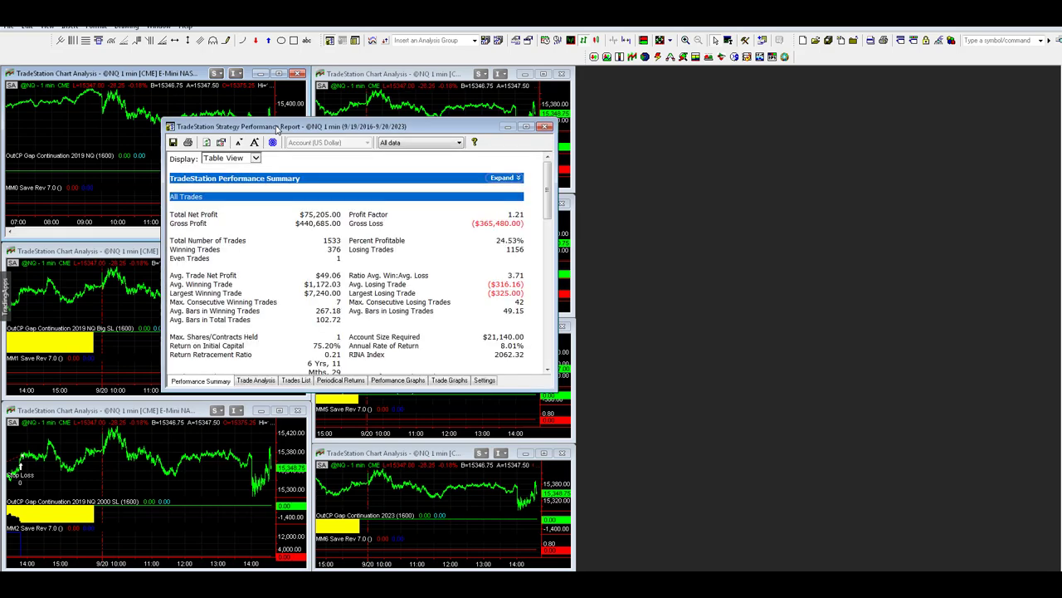
pyautogui.moveTo(278, 132); pyautogui.dragTo(721, 133)
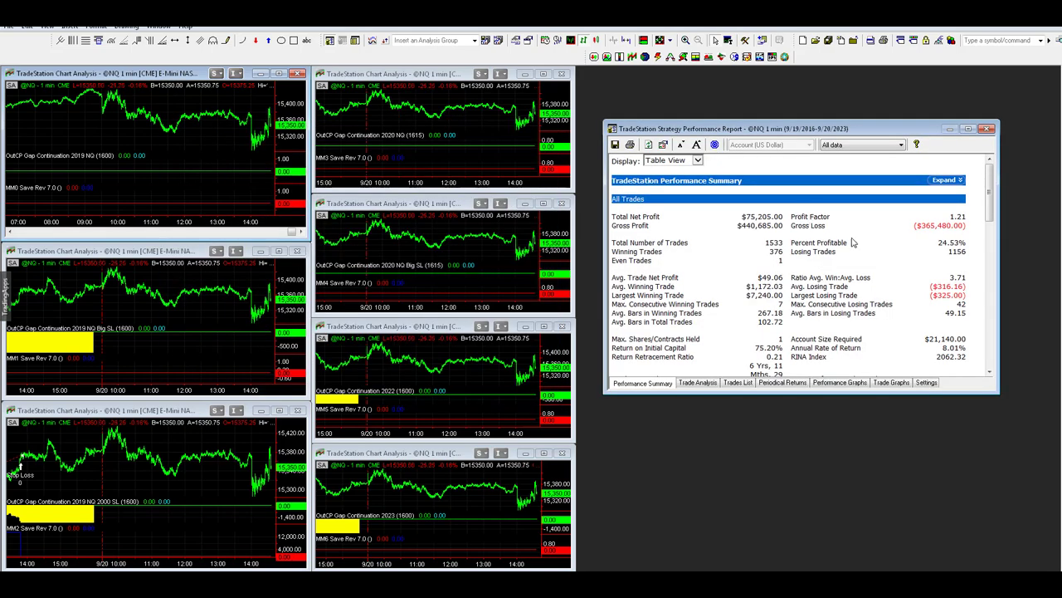
pyautogui.doubleClick(943, 241)
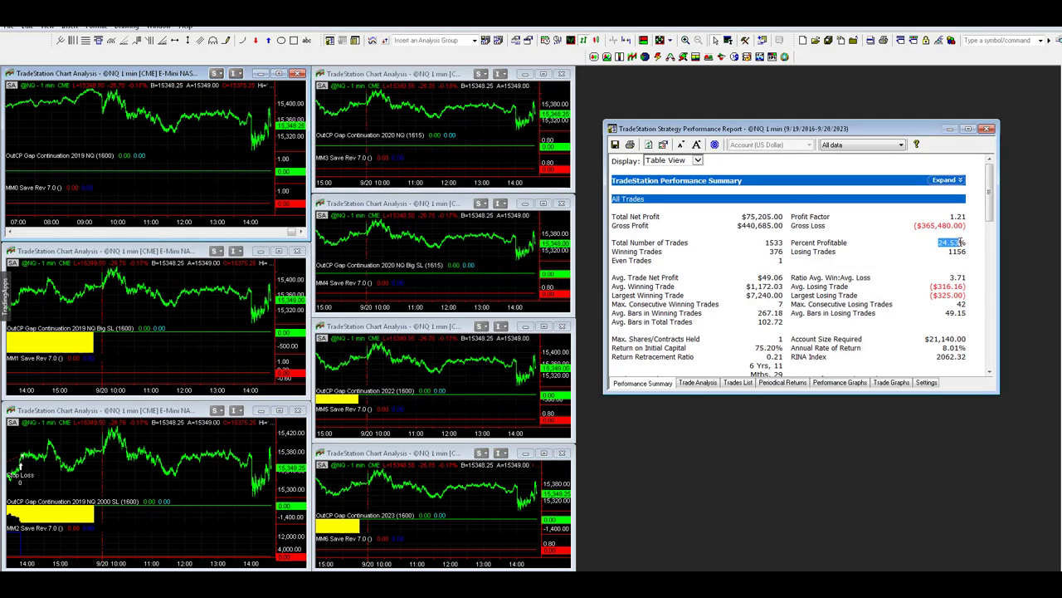
pyautogui.doubleClick(772, 242)
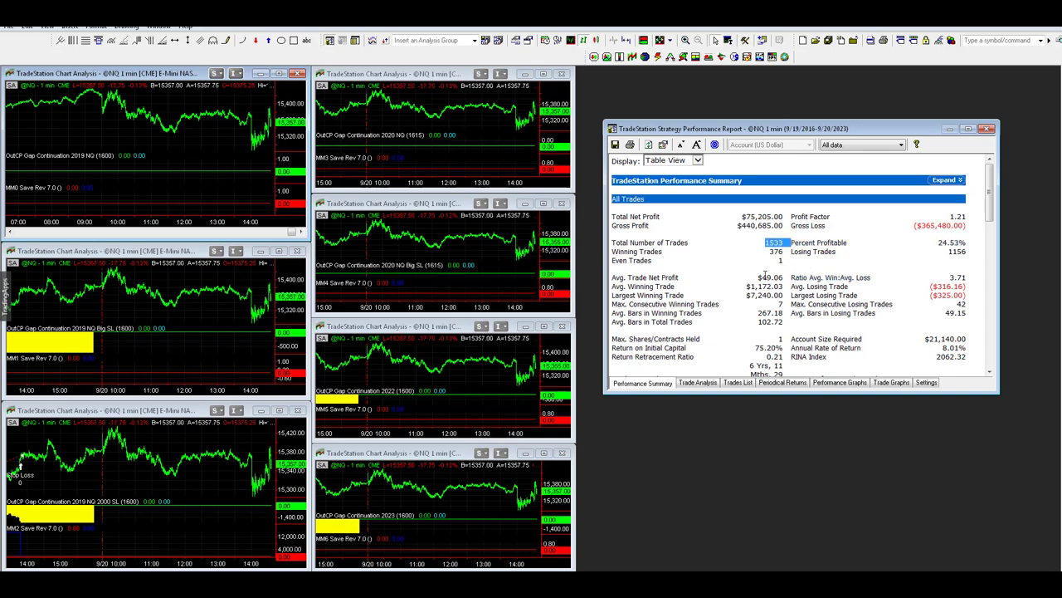
pyautogui.doubleClick(772, 278)
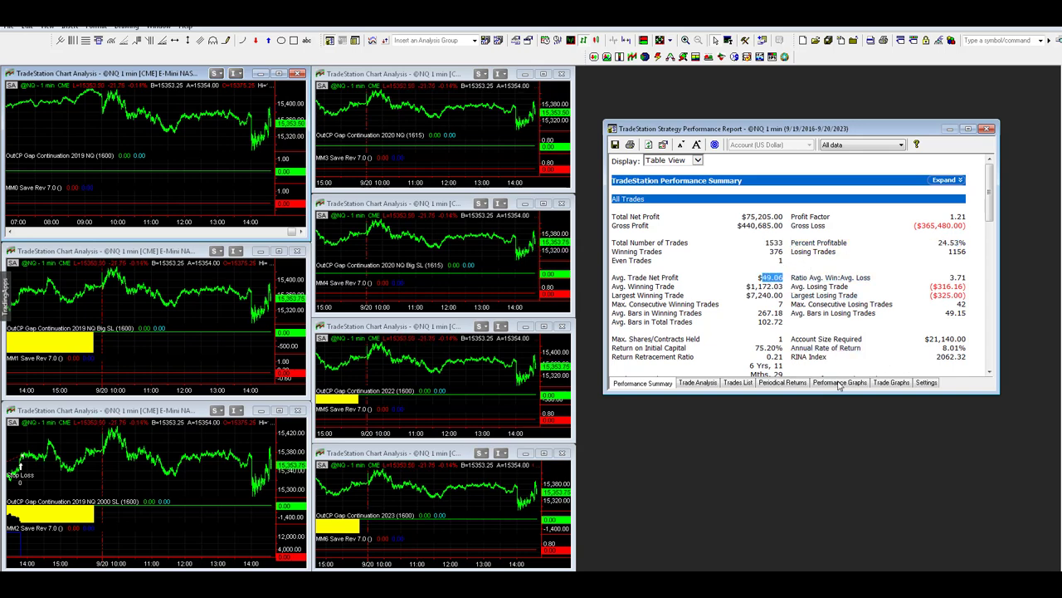
# Step: Enlarge the report, check its equity curve, and mark long trades' $6,720 drawdown, 32.22% profitable and 16 consecutive losers
pyautogui.moveTo(843, 396); pyautogui.dragTo(866, 493)
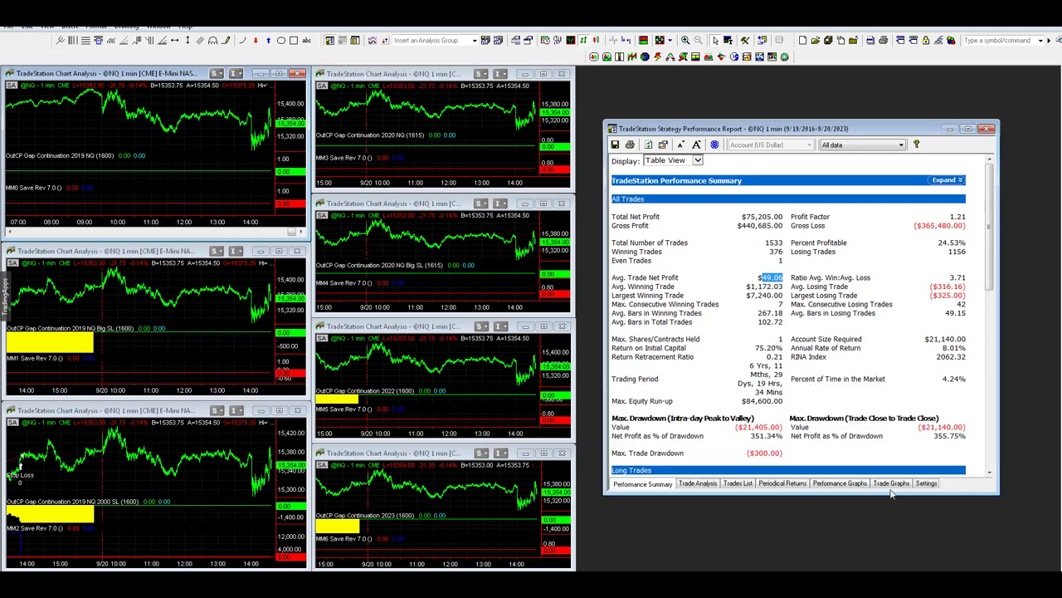
pyautogui.click(839, 484)
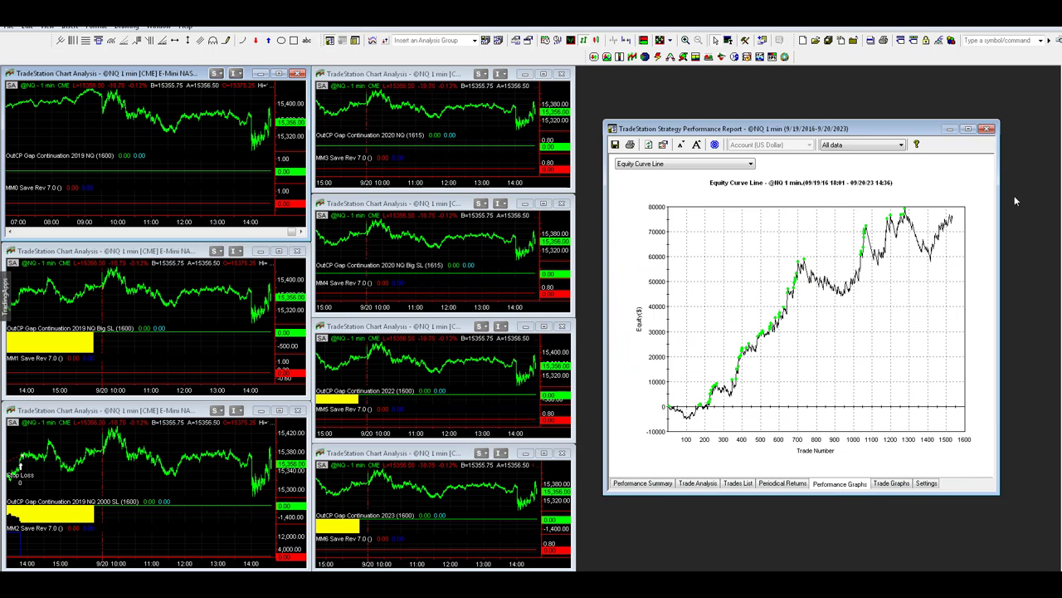
pyautogui.click(644, 484)
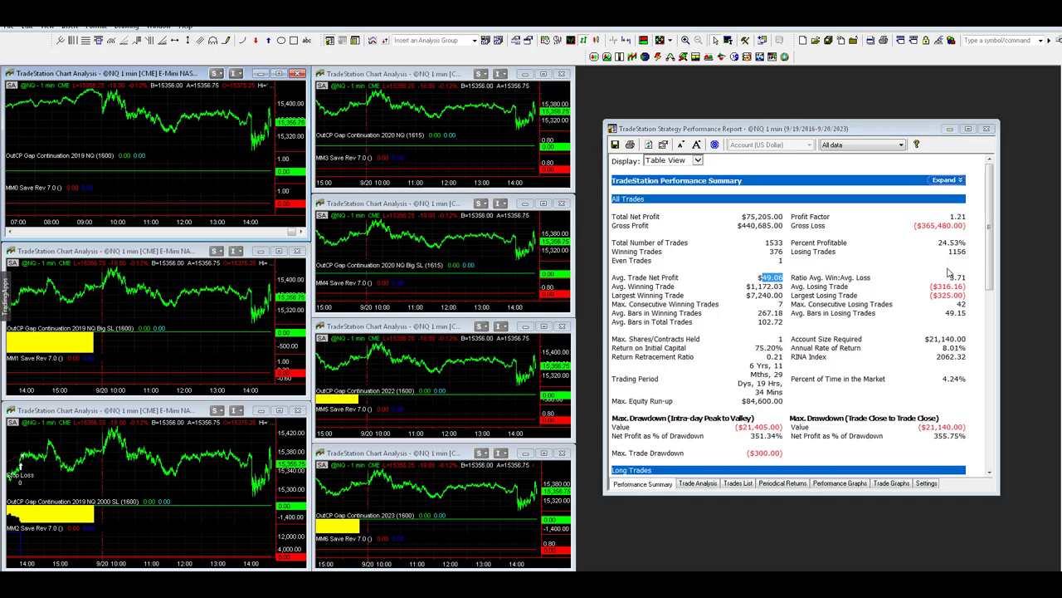
pyautogui.moveTo(991, 252); pyautogui.dragTo(992, 345)
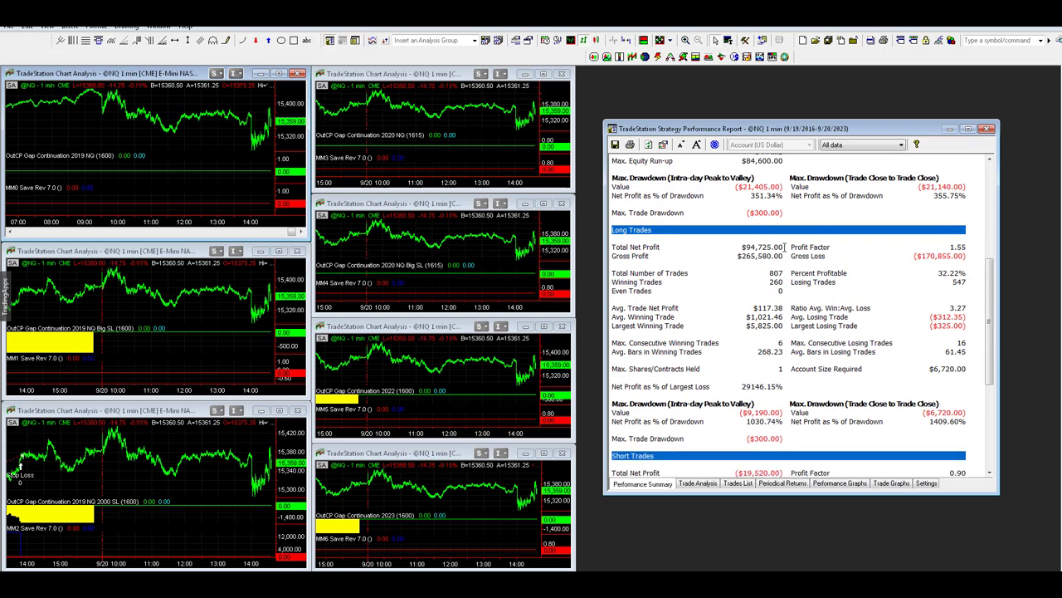
pyautogui.moveTo(924, 413); pyautogui.dragTo(962, 406)
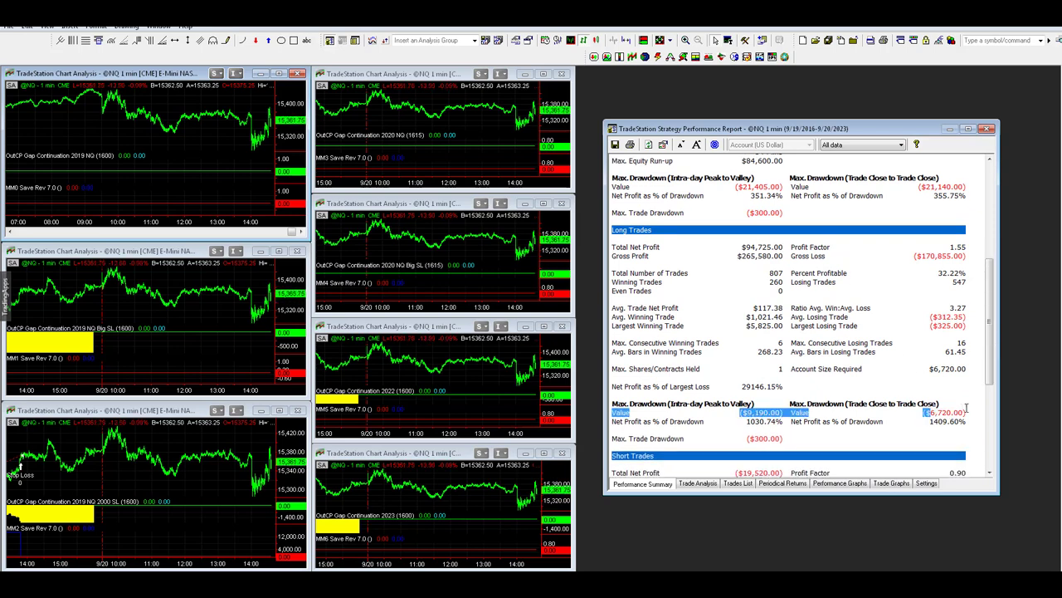
pyautogui.click(882, 278)
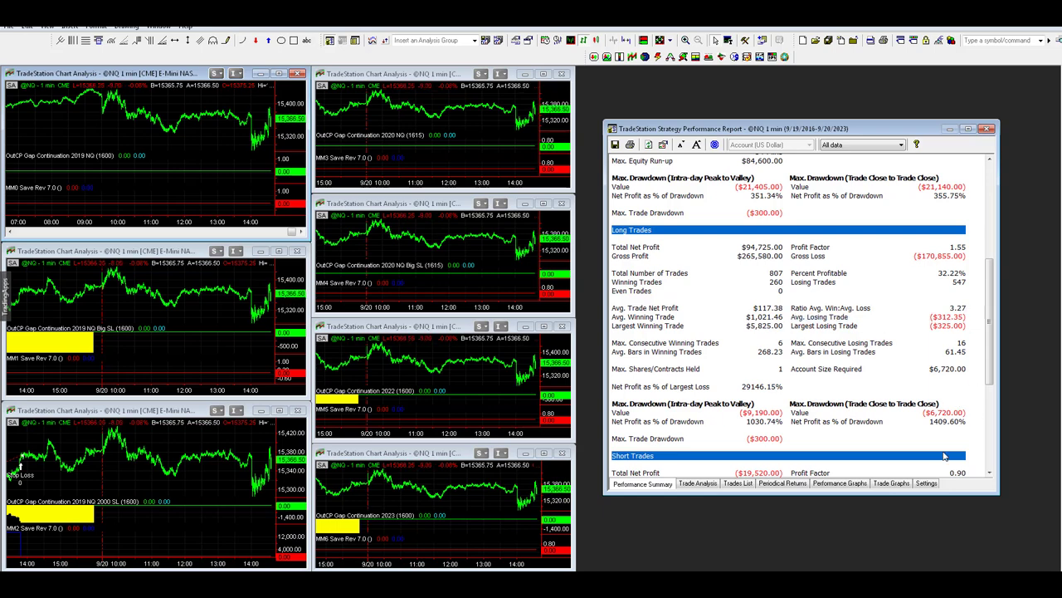
pyautogui.click(993, 286)
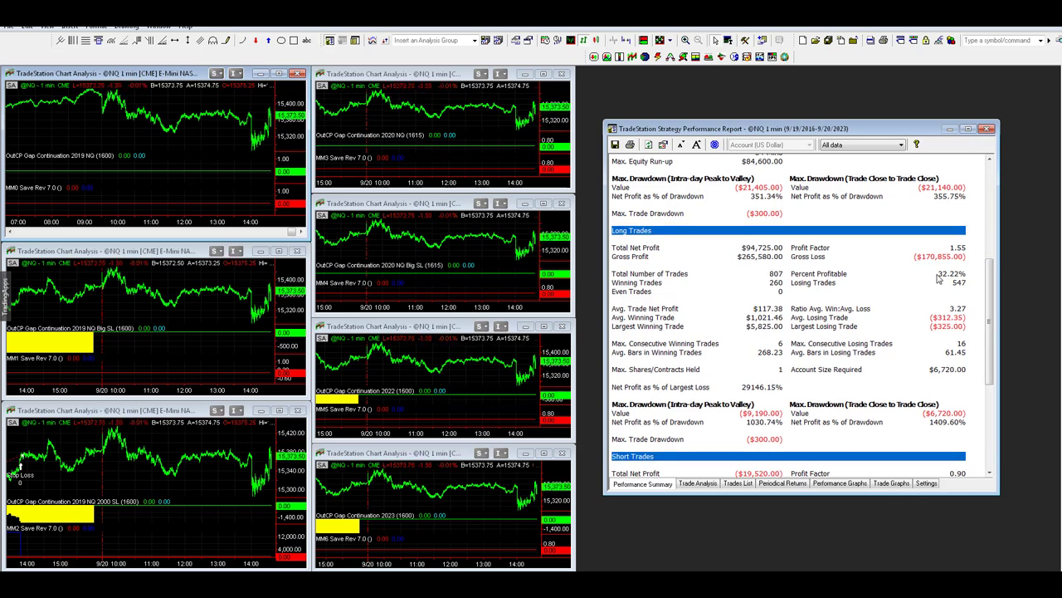
pyautogui.moveTo(939, 275); pyautogui.dragTo(961, 281)
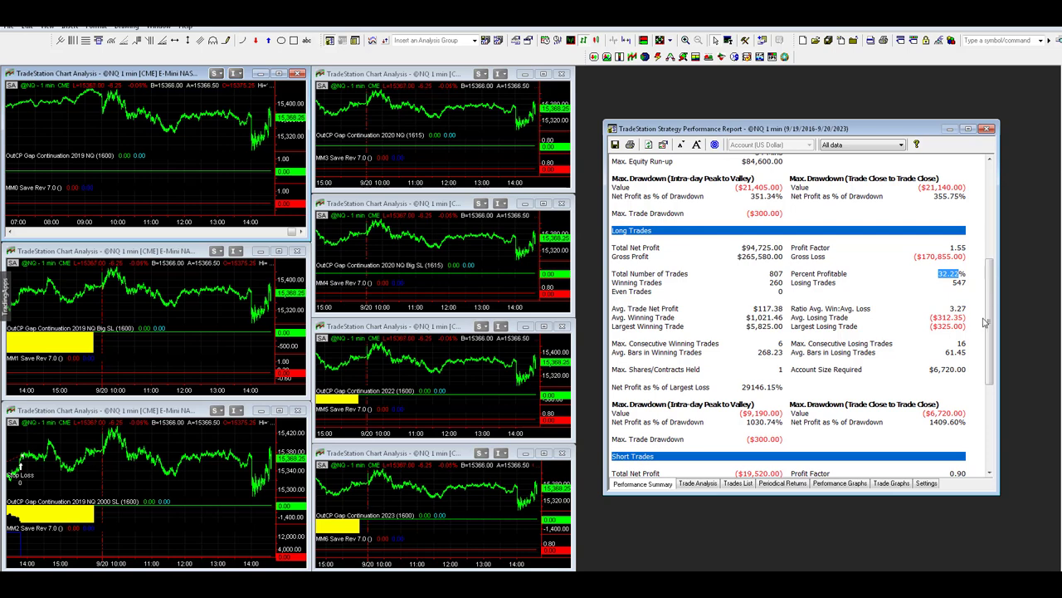
pyautogui.moveTo(956, 343); pyautogui.dragTo(996, 422)
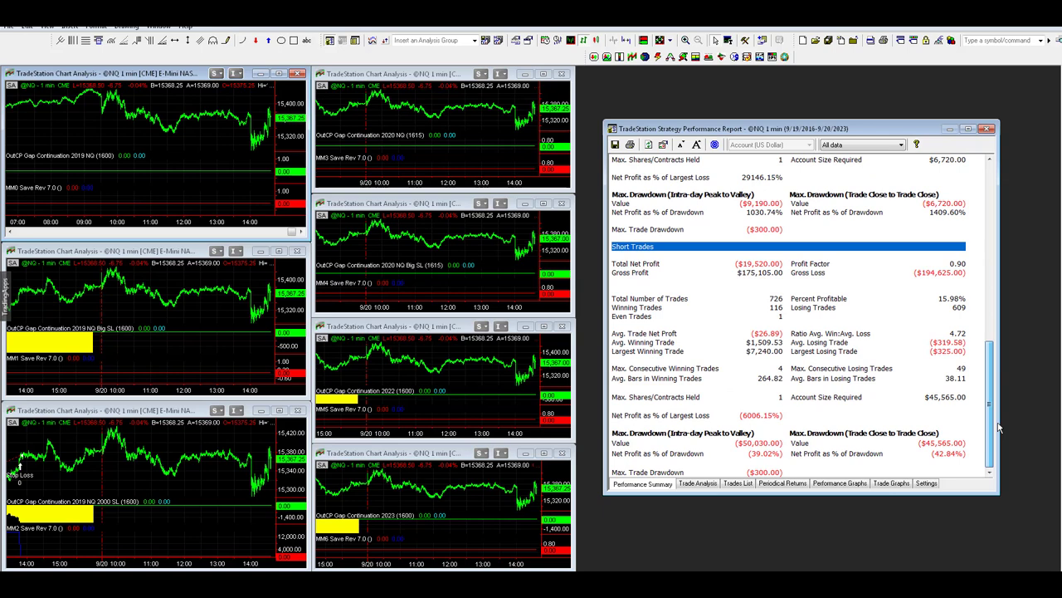
# Step: Return to the summary top, highlight the 24.53% Percent Profitable, and check the equity curve before returning
pyautogui.click(990, 174)
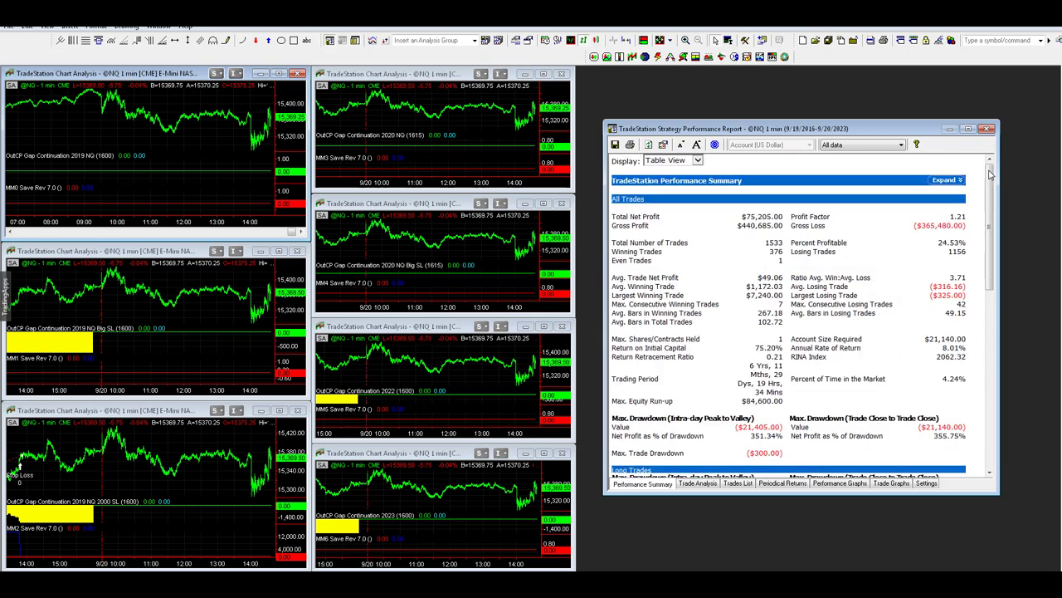
pyautogui.doubleClick(954, 242)
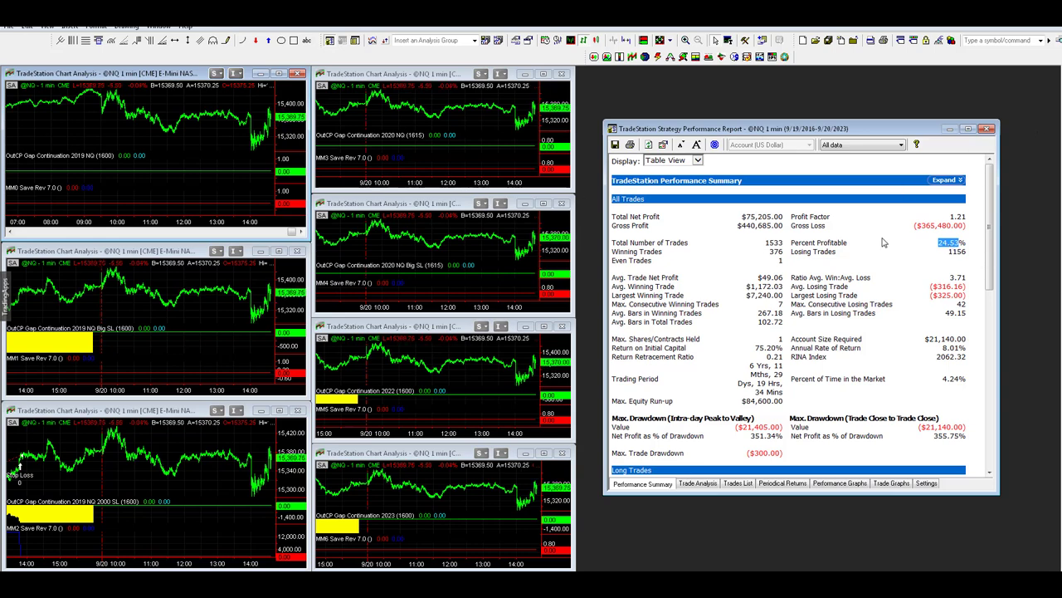
pyautogui.click(830, 488)
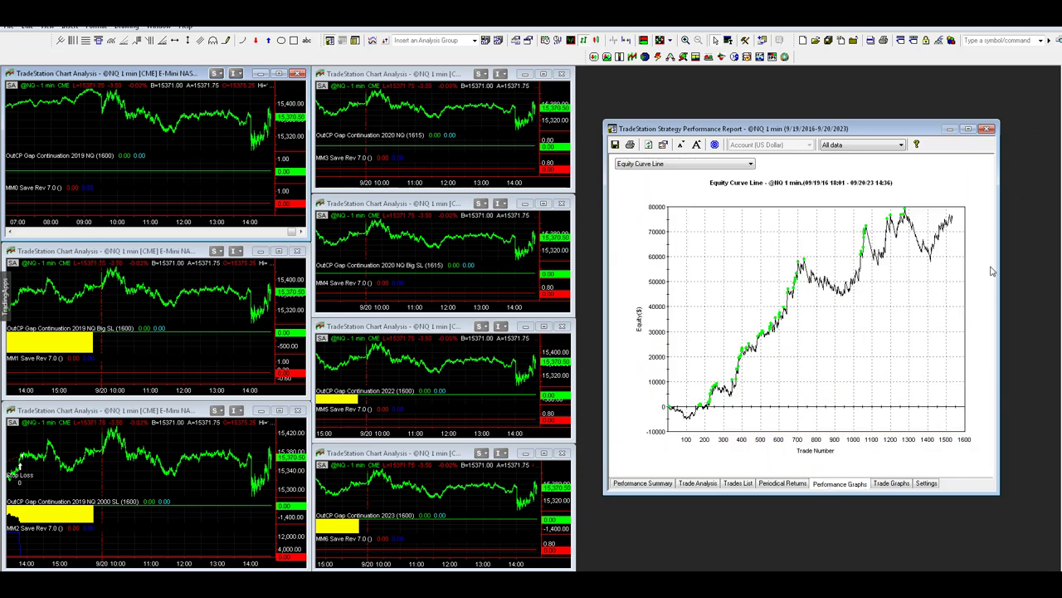
pyautogui.click(652, 488)
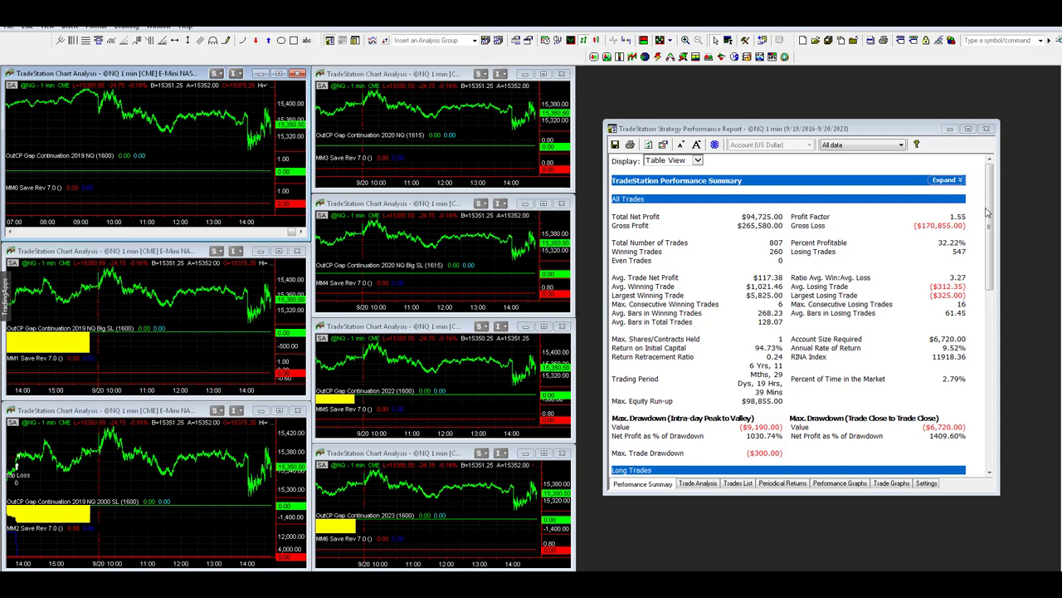
# Step: Compare the $94,725 variant's summary and equity curve, ending on the curve climbing to about 95,000
pyautogui.click(840, 483)
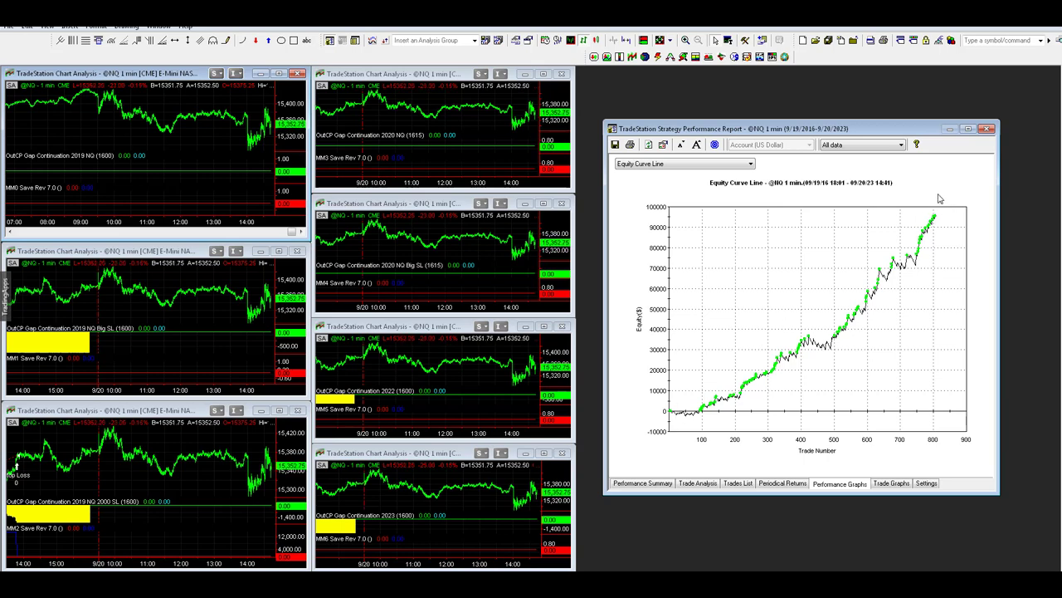
pyautogui.click(649, 484)
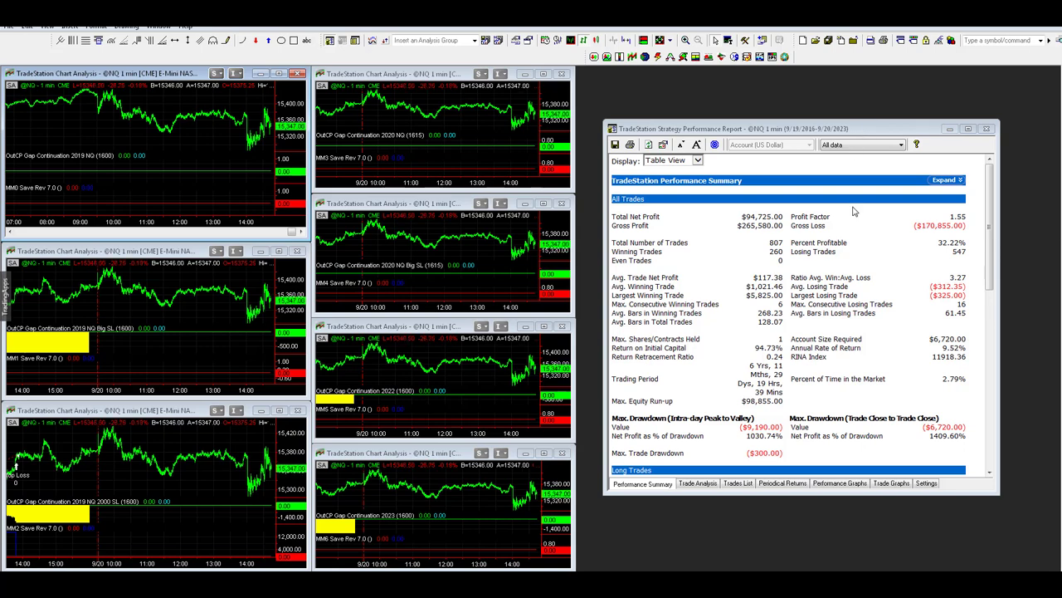
pyautogui.click(840, 483)
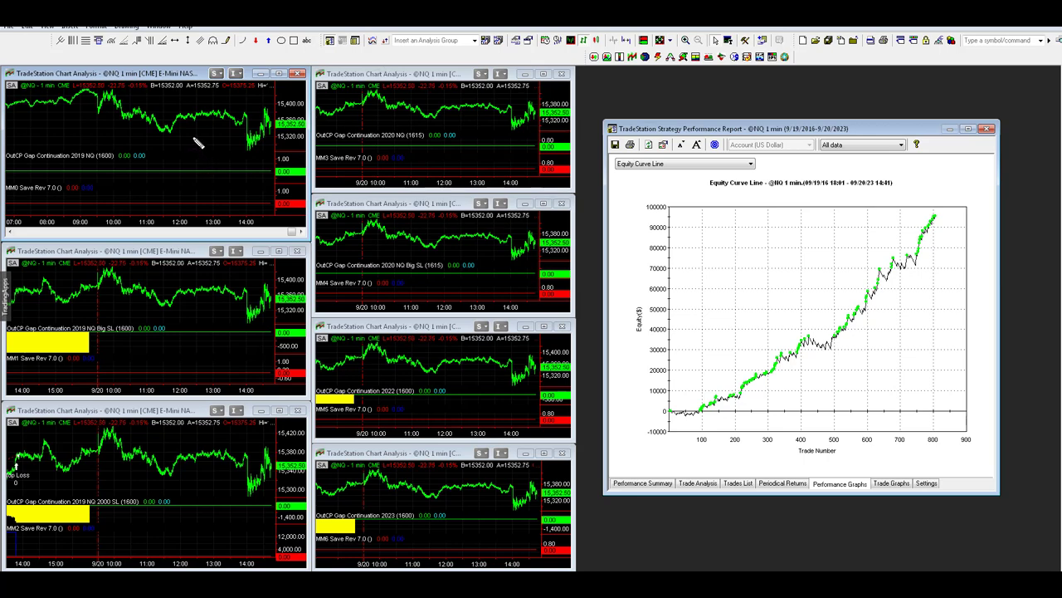
# Step: Handwrite a circled pink 'ARV 7 2.0' note on the top-left 2019 NQ chart with a downward arrow
pyautogui.moveTo(175, 128)
pyautogui.mouseDown()
pyautogui.moveTo(205, 141)
pyautogui.moveTo(187, 171)
pyautogui.mouseUp()
pyautogui.moveTo(82, 143)
pyautogui.mouseDown()
pyautogui.moveTo(72, 171)
pyautogui.moveTo(78, 126)
pyautogui.moveTo(100, 170)
pyautogui.mouseUp()
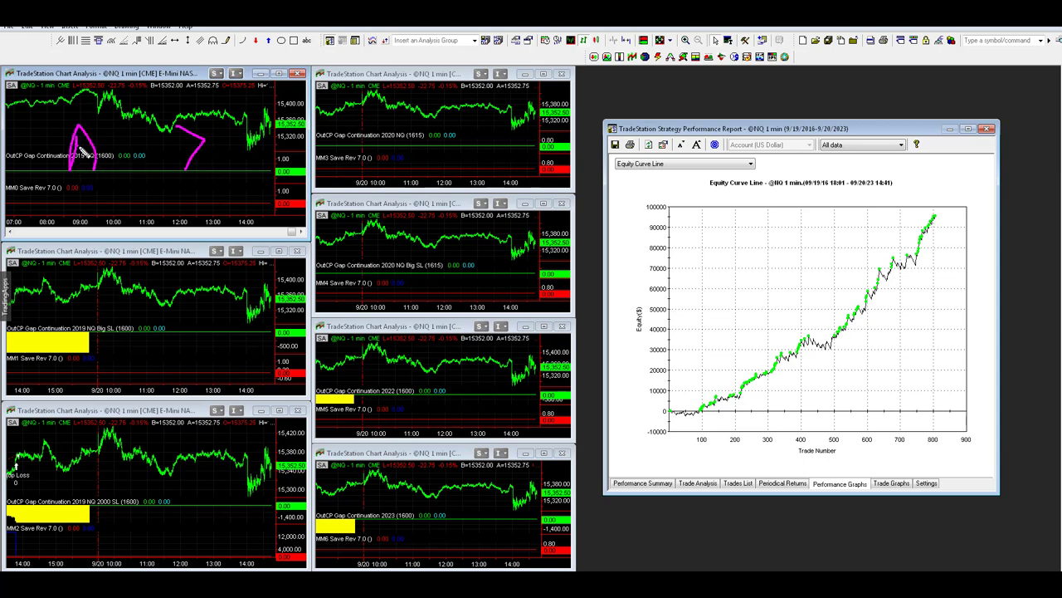
pyautogui.moveTo(100, 126)
pyautogui.mouseDown()
pyautogui.moveTo(89, 153)
pyautogui.moveTo(124, 163)
pyautogui.moveTo(143, 156)
pyautogui.moveTo(152, 127)
pyautogui.mouseUp()
pyautogui.moveTo(230, 120)
pyautogui.mouseDown()
pyautogui.moveTo(262, 124)
pyautogui.moveTo(252, 166)
pyautogui.mouseUp()
pyautogui.moveTo(290, 122); pyautogui.dragTo(293, 124)
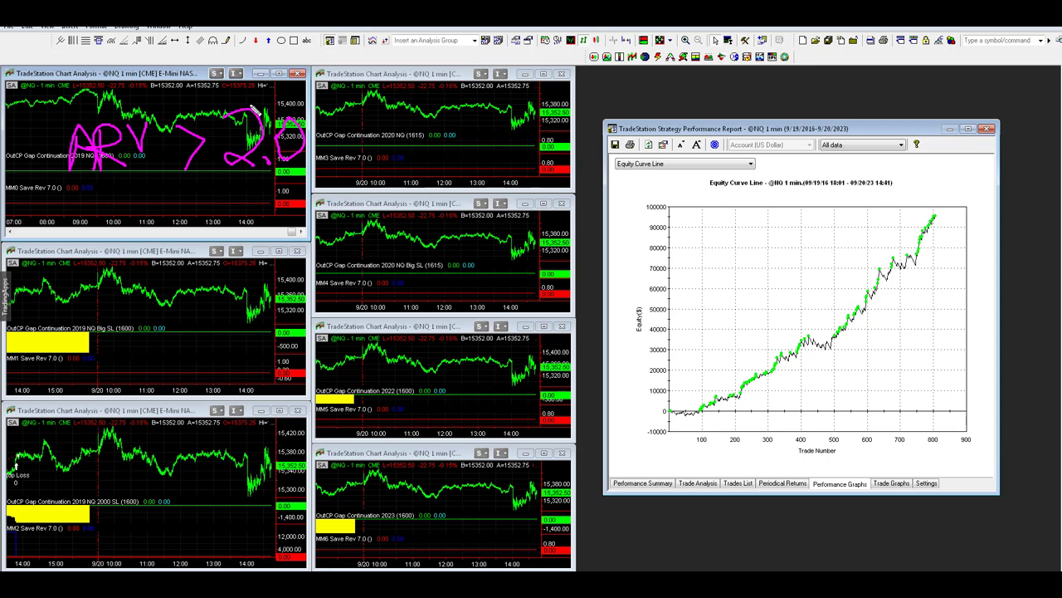
pyautogui.moveTo(254, 108)
pyautogui.mouseDown()
pyautogui.moveTo(117, 101)
pyautogui.moveTo(62, 114)
pyautogui.moveTo(59, 168)
pyautogui.moveTo(149, 228)
pyautogui.moveTo(359, 247)
pyautogui.moveTo(264, 98)
pyautogui.mouseUp()
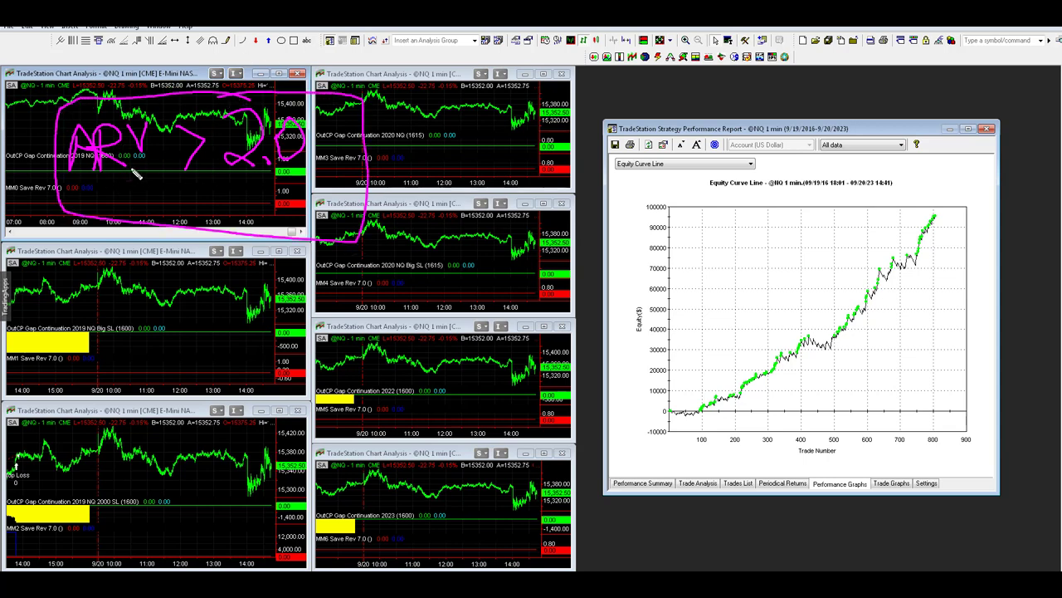
pyautogui.moveTo(185, 177); pyautogui.dragTo(192, 236)
pyautogui.moveTo(170, 192); pyautogui.dragTo(184, 177)
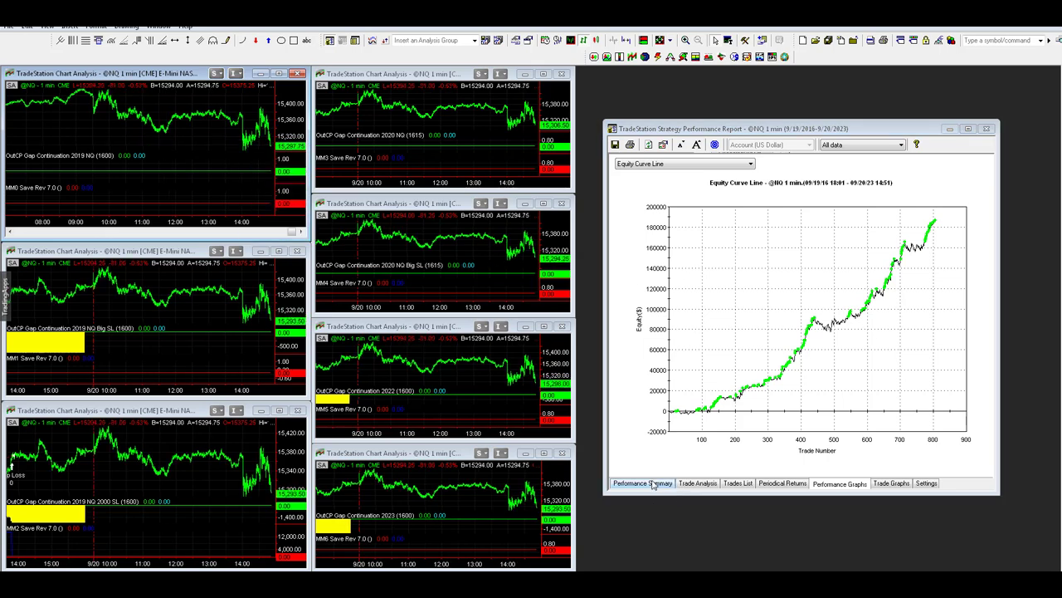
# Step: Highlight the 1290.74% net profit to drawdown and $231.05 average trade, and check the equity curve
pyautogui.click(653, 485)
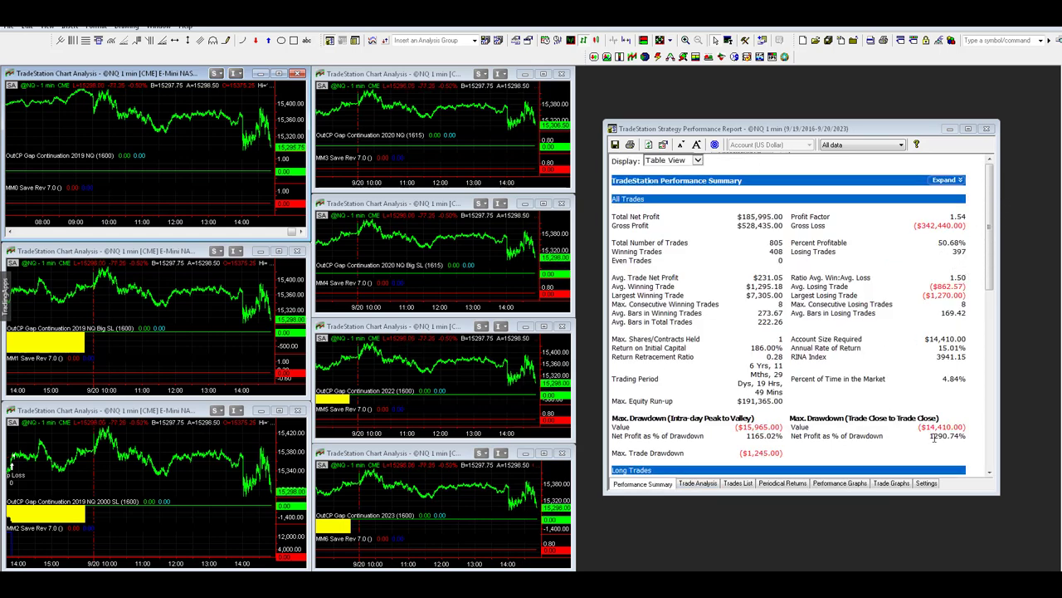
pyautogui.moveTo(930, 436); pyautogui.dragTo(960, 442)
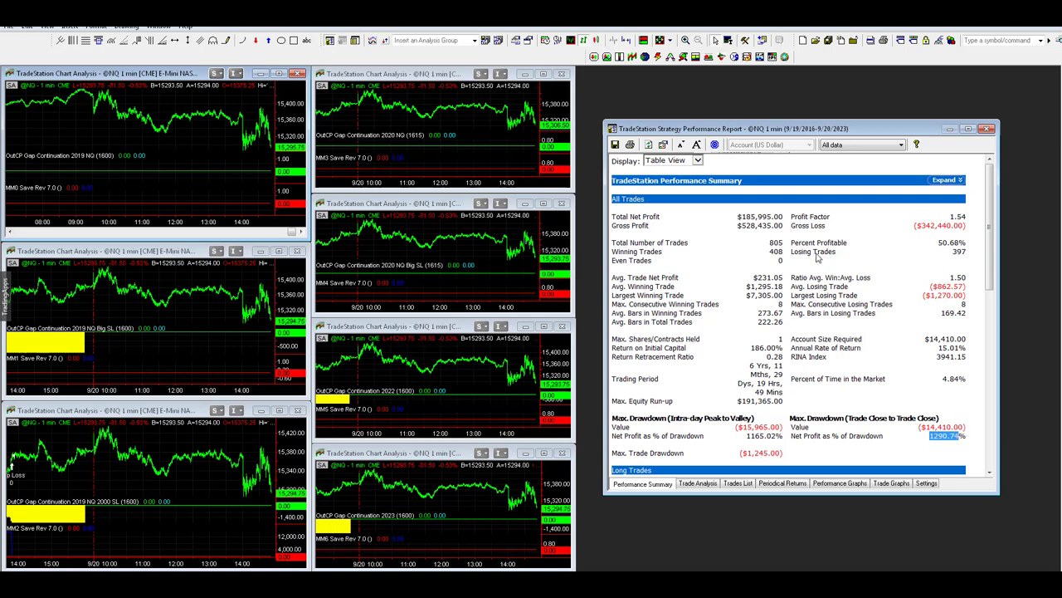
pyautogui.click(757, 277)
pyautogui.moveTo(757, 277); pyautogui.dragTo(785, 279)
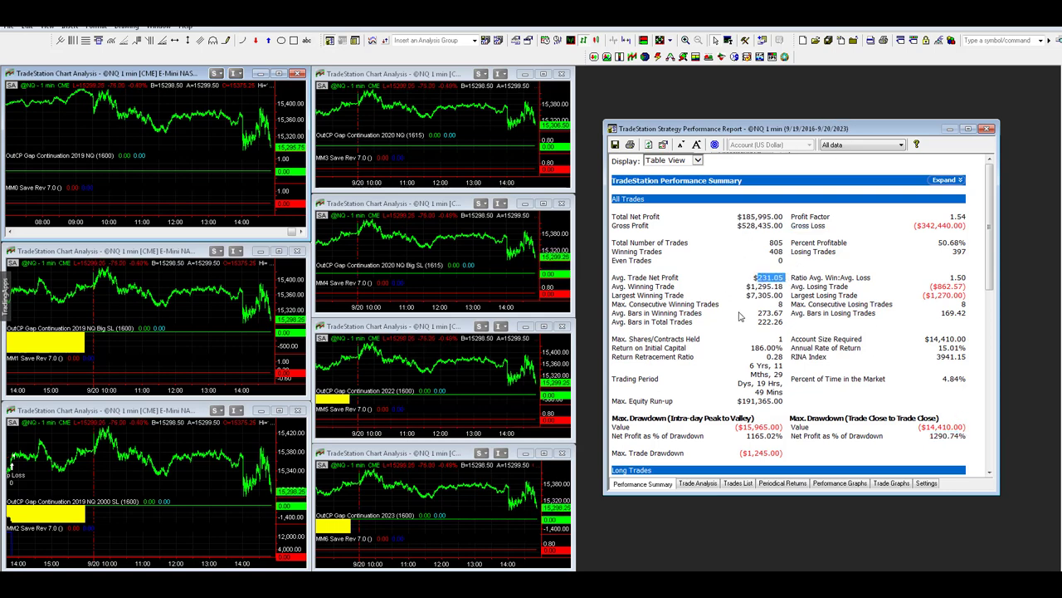
pyautogui.click(836, 485)
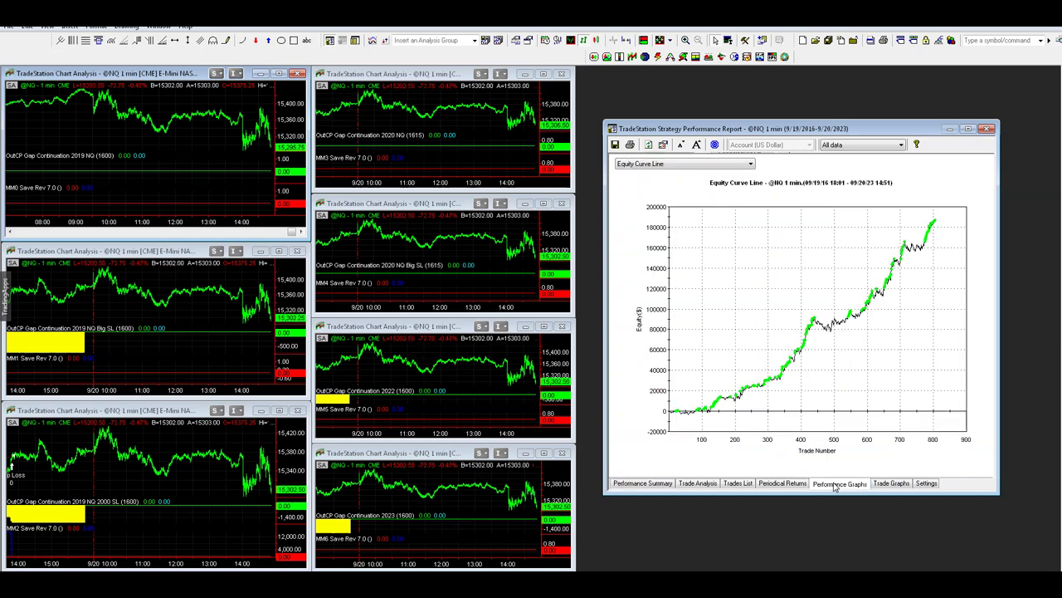
pyautogui.click(645, 484)
# Step: Highlight the long trades' drawdown ratio and short trades' $52,600 net profit and $13,860 drawdown
pyautogui.scroll(-1, 996, 278)
pyautogui.scroll(-8, 1001, 315)
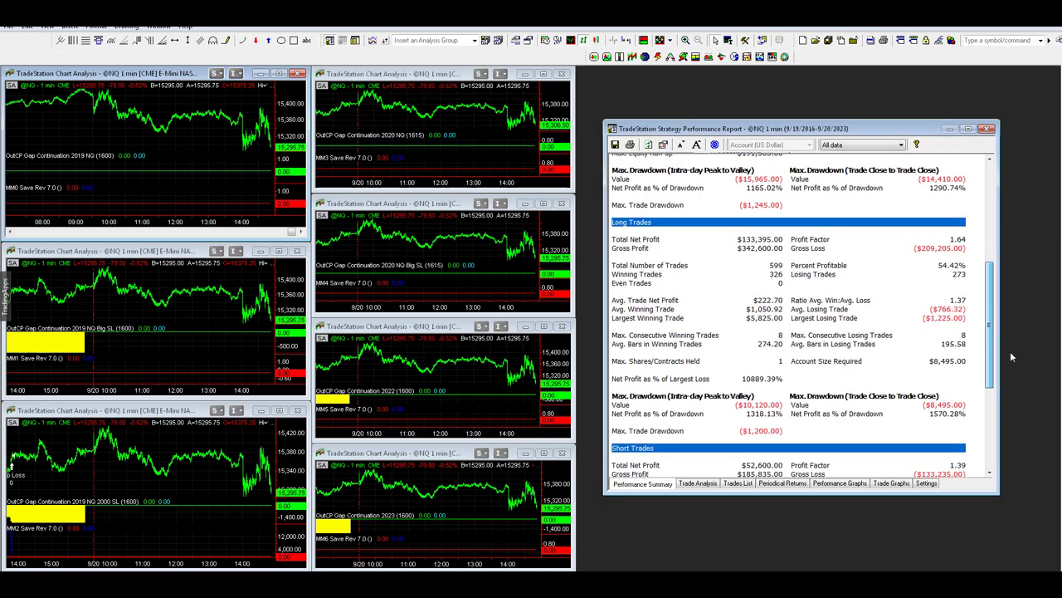
pyautogui.moveTo(930, 406); pyautogui.dragTo(963, 414)
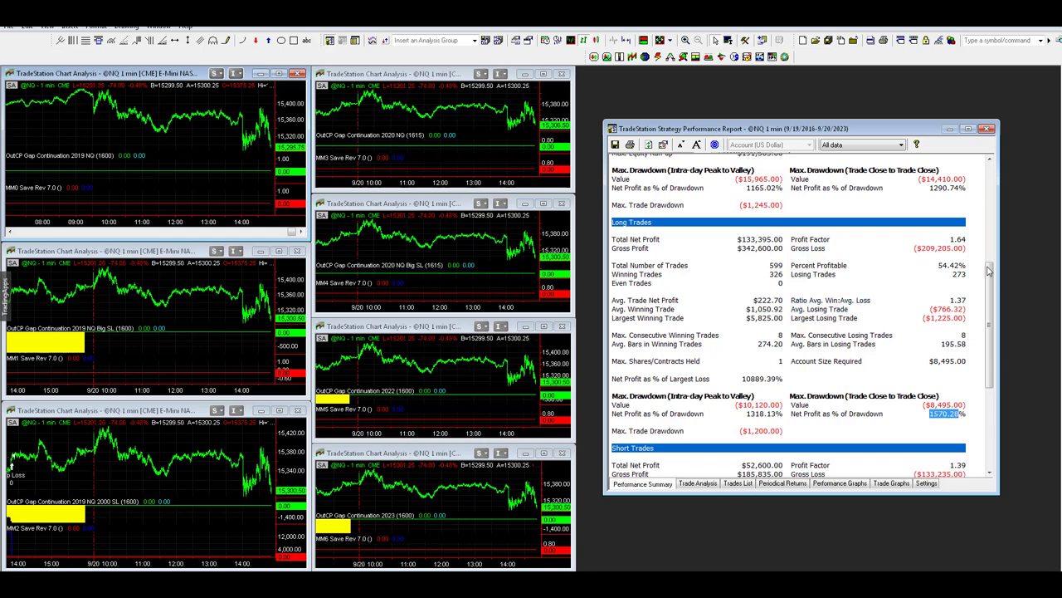
pyautogui.moveTo(994, 296); pyautogui.dragTo(1003, 406)
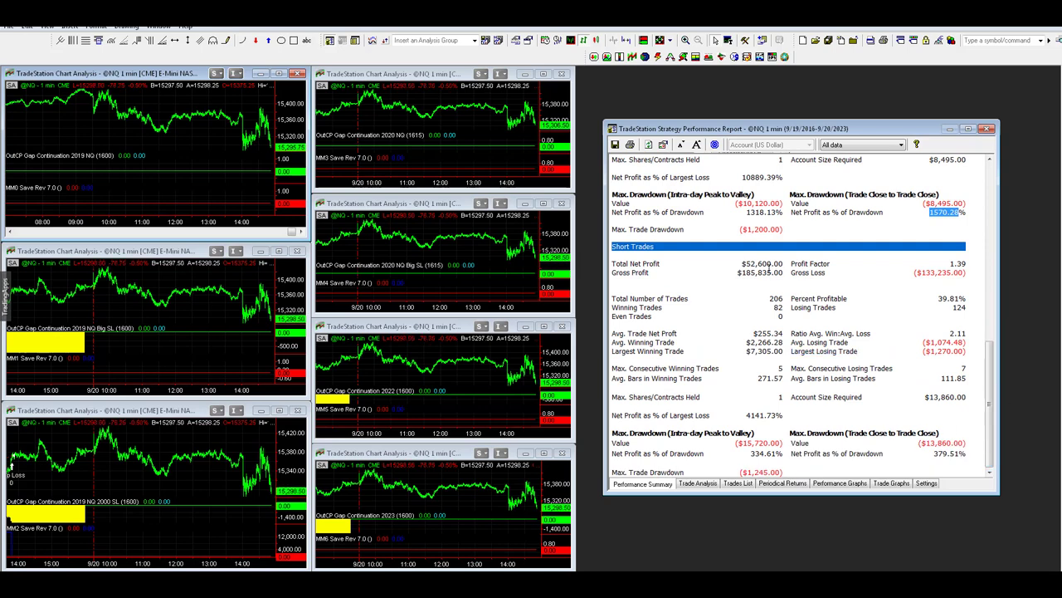
pyautogui.moveTo(742, 265); pyautogui.dragTo(786, 272)
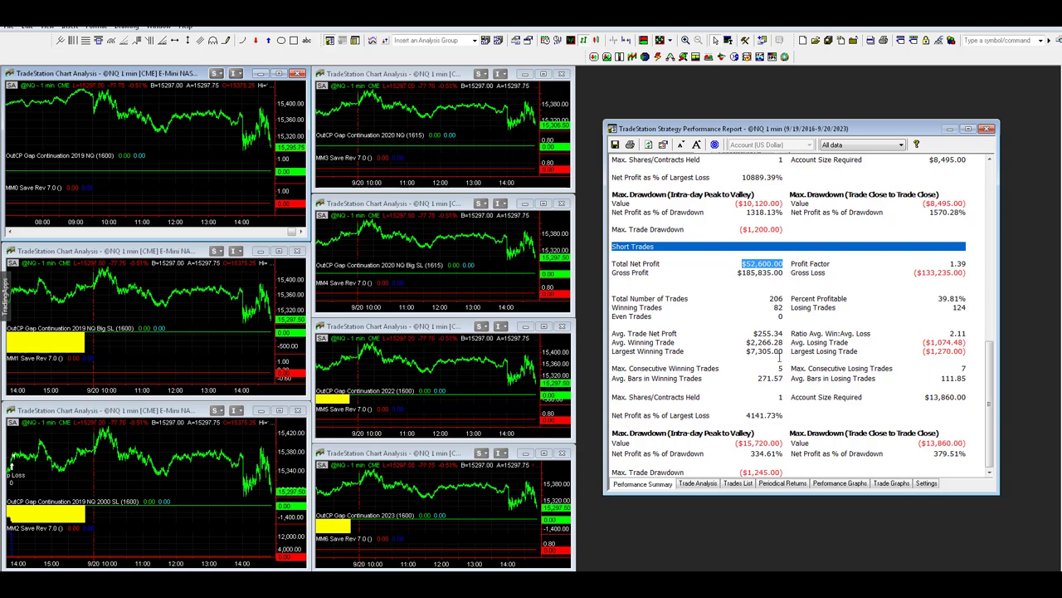
pyautogui.click(925, 445)
pyautogui.moveTo(922, 444); pyautogui.dragTo(966, 444)
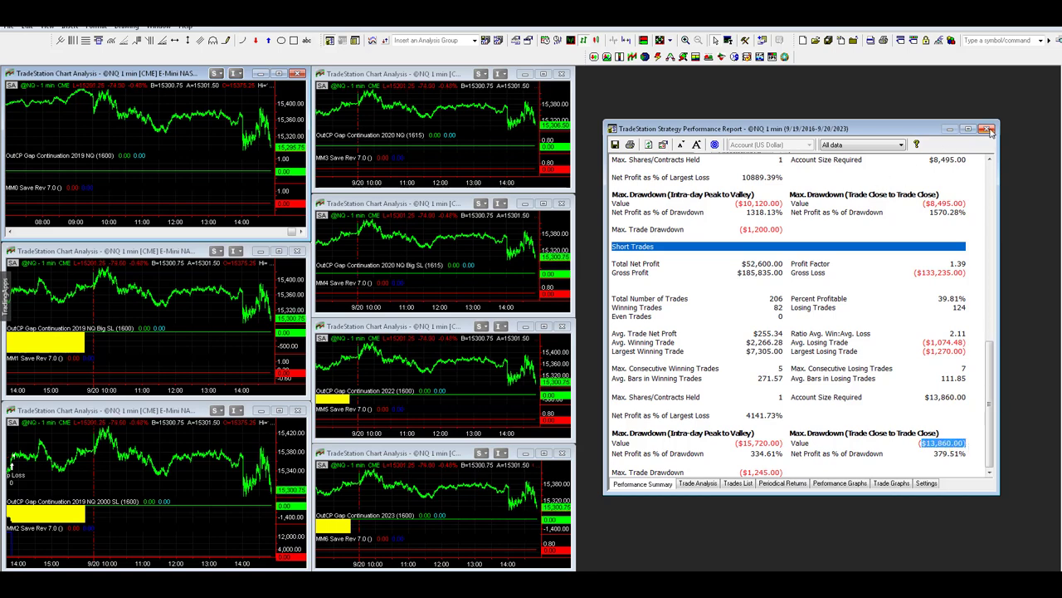
pyautogui.scroll(10, 990, 176)
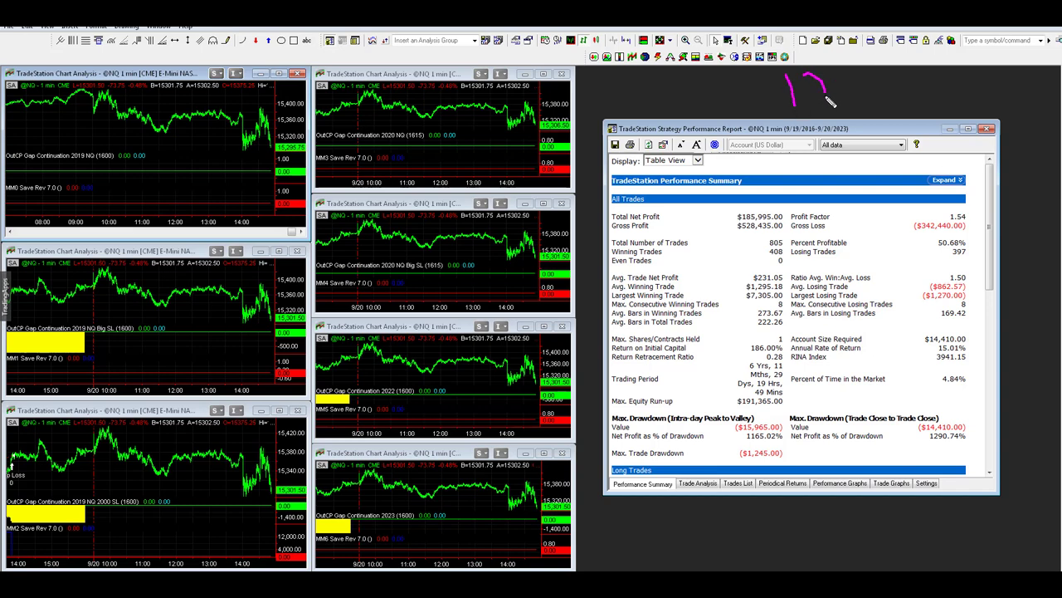
# Step: Handwrite '1200 SL' and '2000 SL' in pink above the report and box them
pyautogui.moveTo(816, 102)
pyautogui.mouseDown()
pyautogui.moveTo(839, 82)
pyautogui.moveTo(849, 104)
pyautogui.moveTo(829, 87)
pyautogui.mouseUp()
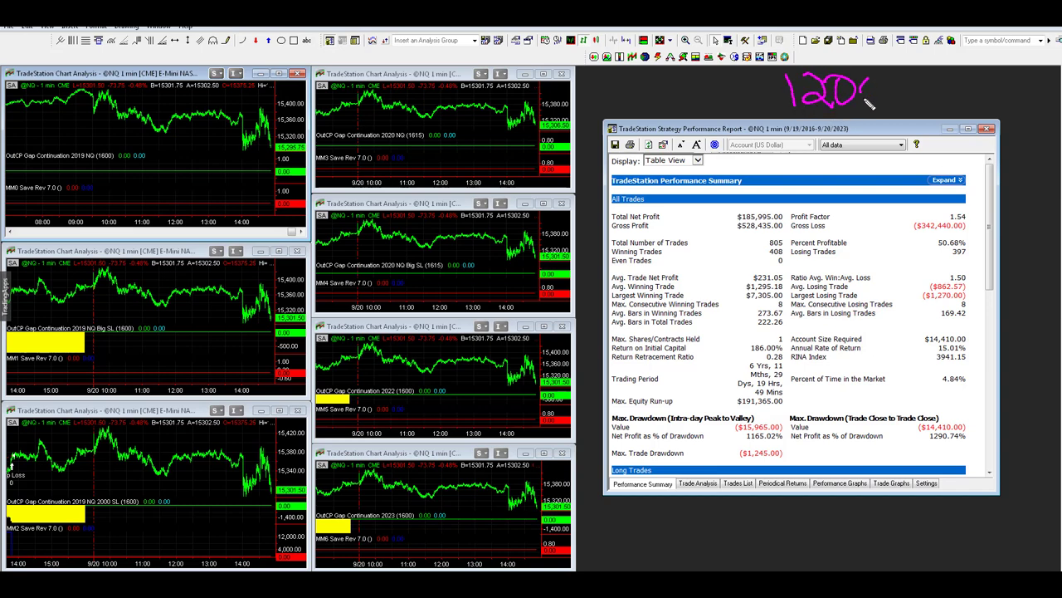
pyautogui.moveTo(869, 106); pyautogui.dragTo(867, 77)
pyautogui.moveTo(955, 73)
pyautogui.mouseDown()
pyautogui.moveTo(916, 99)
pyautogui.moveTo(986, 101)
pyautogui.mouseUp()
pyautogui.moveTo(785, 115)
pyautogui.mouseDown()
pyautogui.moveTo(827, 112)
pyautogui.moveTo(801, 142)
pyautogui.moveTo(878, 129)
pyautogui.moveTo(867, 123)
pyautogui.moveTo(907, 152)
pyautogui.moveTo(901, 126)
pyautogui.moveTo(935, 146)
pyautogui.mouseUp()
pyautogui.moveTo(971, 113); pyautogui.dragTo(990, 148)
pyautogui.moveTo(770, 165)
pyautogui.mouseDown()
pyautogui.moveTo(1002, 170)
pyautogui.moveTo(1003, 53)
pyautogui.moveTo(784, 65)
pyautogui.moveTo(772, 166)
pyautogui.mouseUp()
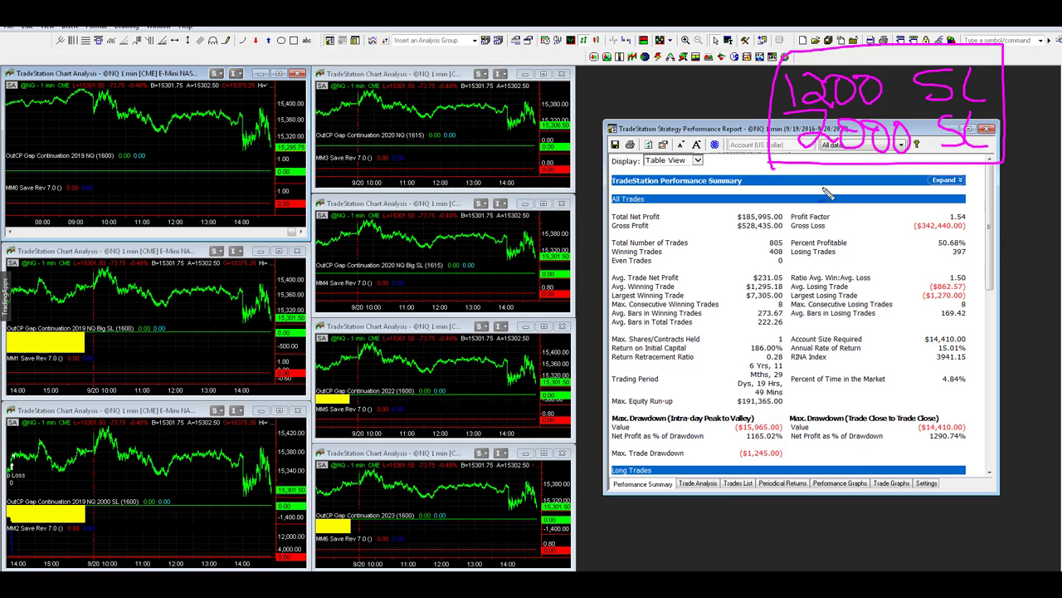
# Step: Write 'VXF >20' in pink below the boxed stop-loss notes
pyautogui.moveTo(824, 189)
pyautogui.mouseDown()
pyautogui.moveTo(854, 186)
pyautogui.moveTo(878, 220)
pyautogui.moveTo(868, 204)
pyautogui.moveTo(860, 219)
pyautogui.mouseUp()
pyautogui.moveTo(894, 184); pyautogui.dragTo(891, 217)
pyautogui.moveTo(883, 187); pyautogui.dragTo(922, 176)
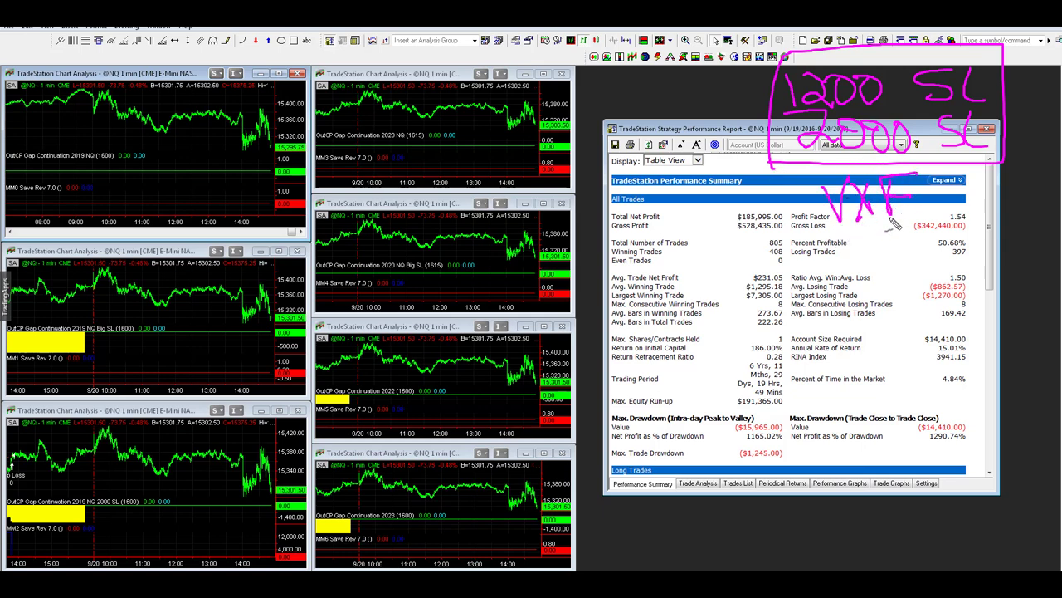
pyautogui.moveTo(911, 199)
pyautogui.mouseDown()
pyautogui.moveTo(986, 198)
pyautogui.moveTo(963, 222)
pyautogui.mouseUp()
pyautogui.moveTo(988, 181)
pyautogui.mouseDown()
pyautogui.moveTo(991, 218)
pyautogui.moveTo(995, 203)
pyautogui.mouseUp()
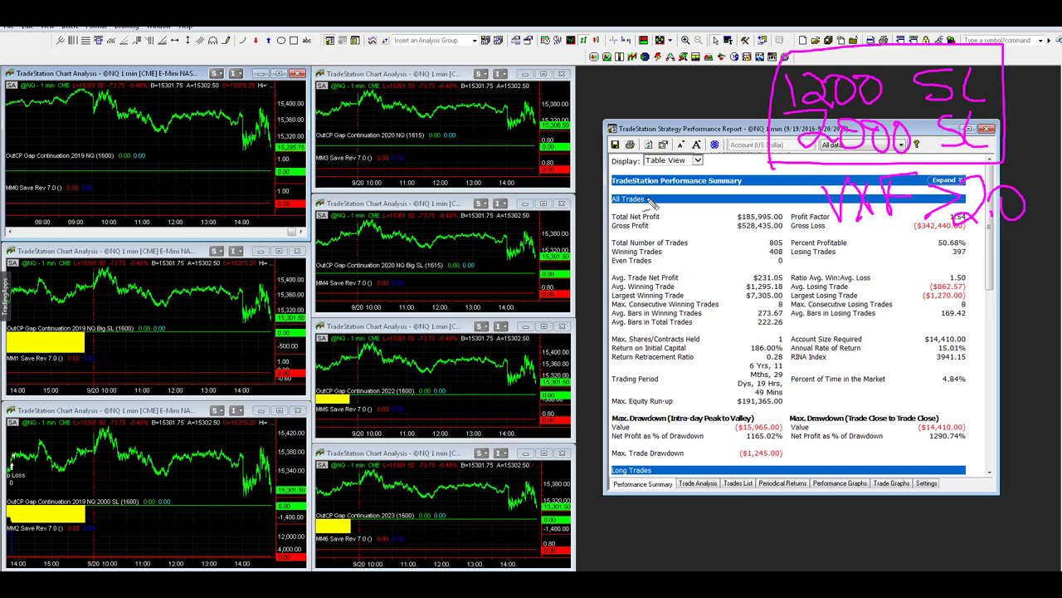
# Step: Draw pink arrows and lines to the losing-trades rows and account size required, and circle 'VXF >20'
pyautogui.moveTo(652, 201); pyautogui.dragTo(770, 354)
pyautogui.moveTo(795, 315)
pyautogui.mouseDown()
pyautogui.moveTo(772, 357)
pyautogui.moveTo(726, 347)
pyautogui.mouseUp()
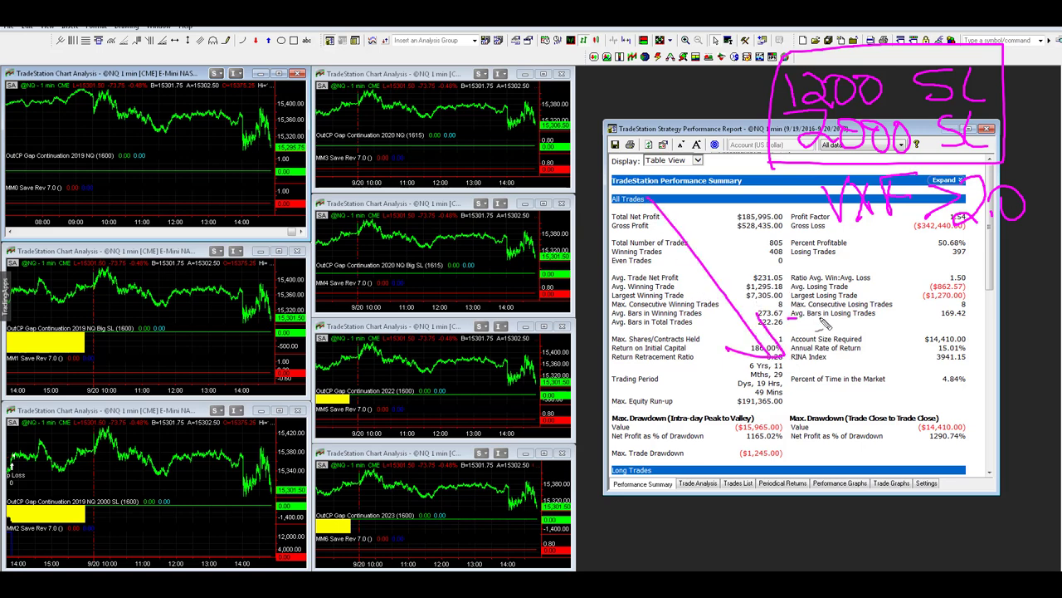
pyautogui.moveTo(788, 320); pyautogui.dragTo(913, 302)
pyautogui.moveTo(796, 322)
pyautogui.mouseDown()
pyautogui.moveTo(951, 289)
pyautogui.moveTo(901, 317)
pyautogui.moveTo(922, 336)
pyautogui.mouseUp()
pyautogui.moveTo(832, 376)
pyautogui.mouseDown()
pyautogui.moveTo(938, 322)
pyautogui.moveTo(915, 330)
pyautogui.moveTo(928, 307)
pyautogui.moveTo(926, 259)
pyautogui.mouseUp()
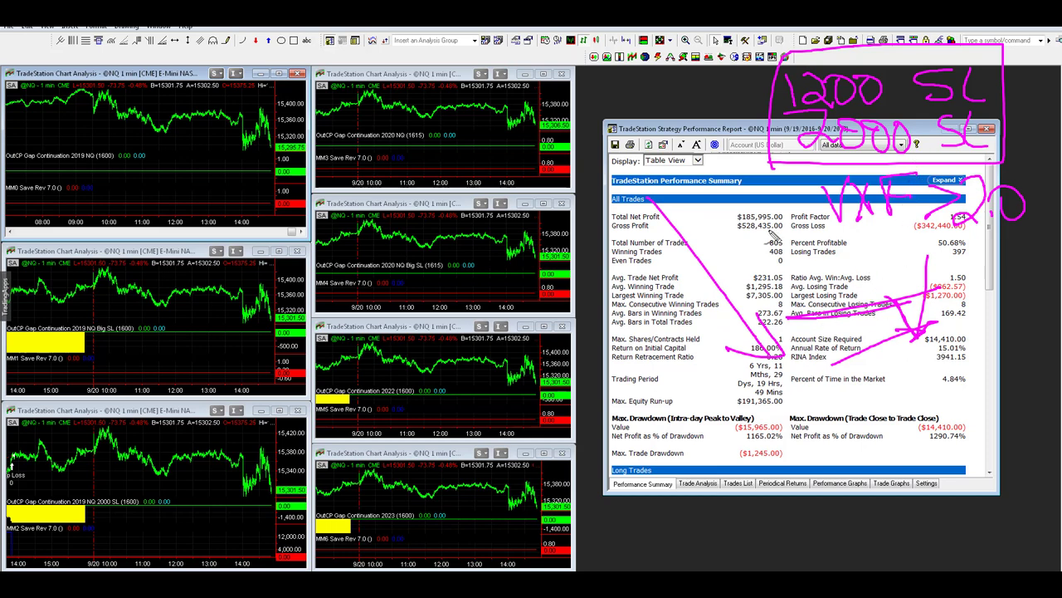
pyautogui.moveTo(912, 172)
pyautogui.mouseDown()
pyautogui.moveTo(782, 191)
pyautogui.moveTo(872, 246)
pyautogui.moveTo(1059, 247)
pyautogui.moveTo(1044, 195)
pyautogui.moveTo(946, 171)
pyautogui.moveTo(874, 176)
pyautogui.mouseUp()
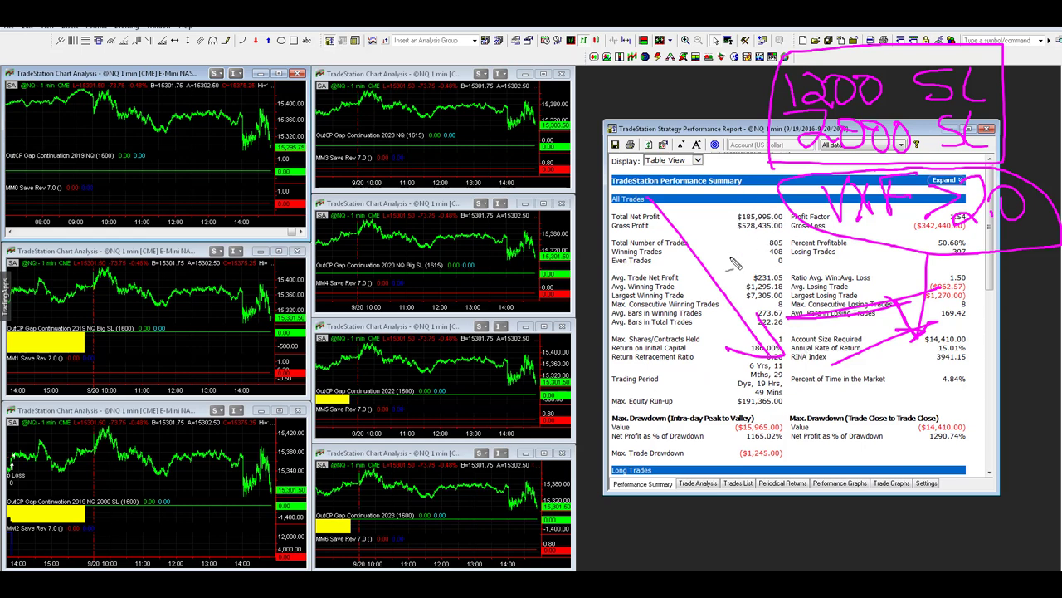
# Step: Add pink marks to trade-close drawdown, the VXF note loop, Gross Loss, and an arrow on the top-left chart
pyautogui.moveTo(840, 368)
pyautogui.mouseDown()
pyautogui.moveTo(847, 406)
pyautogui.moveTo(838, 396)
pyautogui.moveTo(855, 396)
pyautogui.mouseUp()
pyautogui.moveTo(802, 245)
pyautogui.mouseDown()
pyautogui.moveTo(1044, 233)
pyautogui.moveTo(1022, 163)
pyautogui.moveTo(784, 165)
pyautogui.mouseUp()
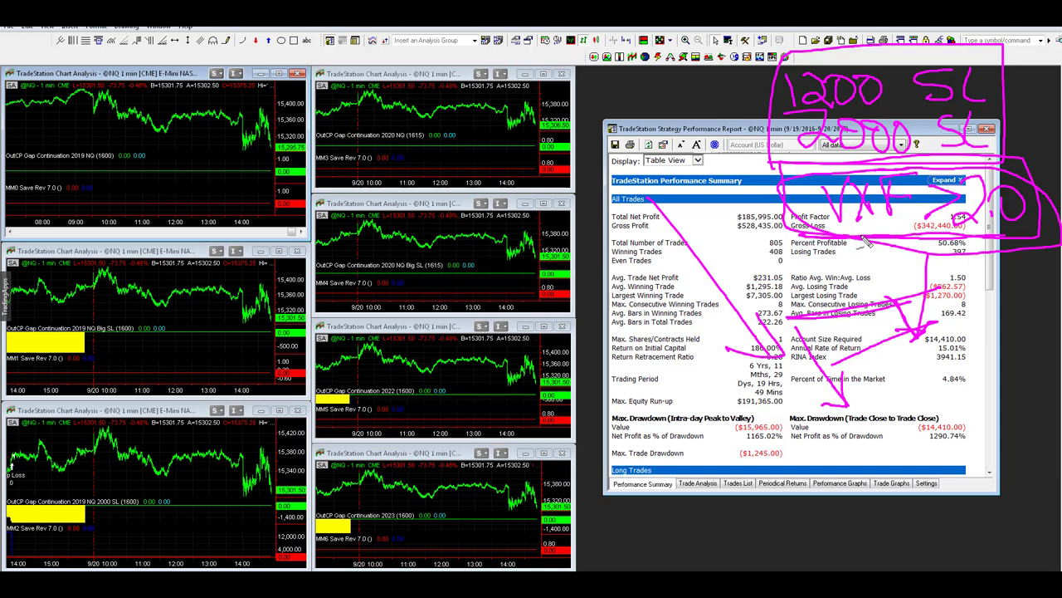
pyautogui.moveTo(934, 237); pyautogui.dragTo(1042, 239)
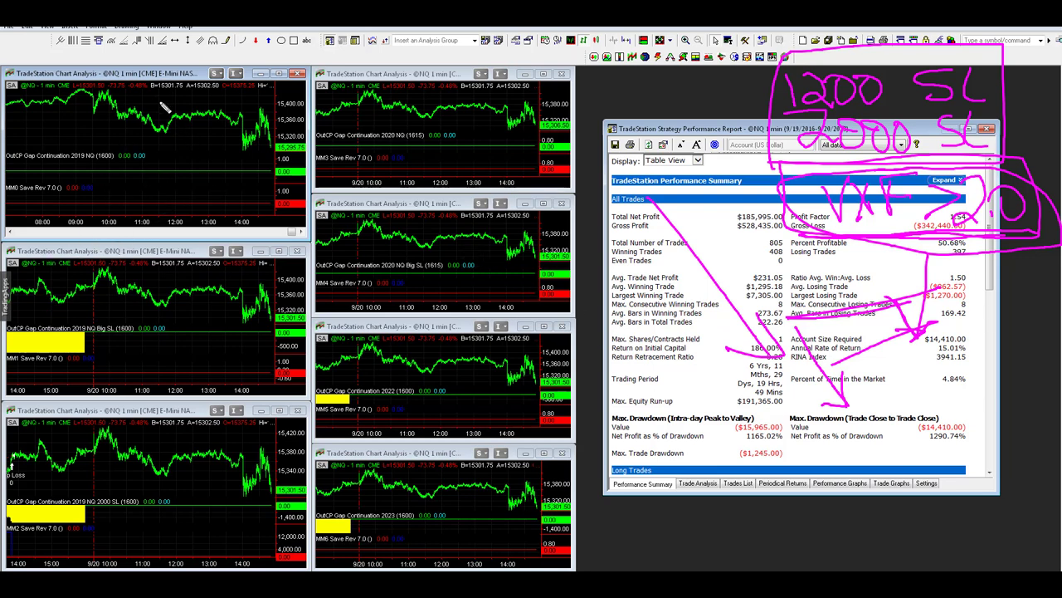
pyautogui.moveTo(142, 98)
pyautogui.mouseDown()
pyautogui.moveTo(193, 165)
pyautogui.moveTo(199, 156)
pyautogui.moveTo(213, 205)
pyautogui.moveTo(166, 175)
pyautogui.mouseUp()
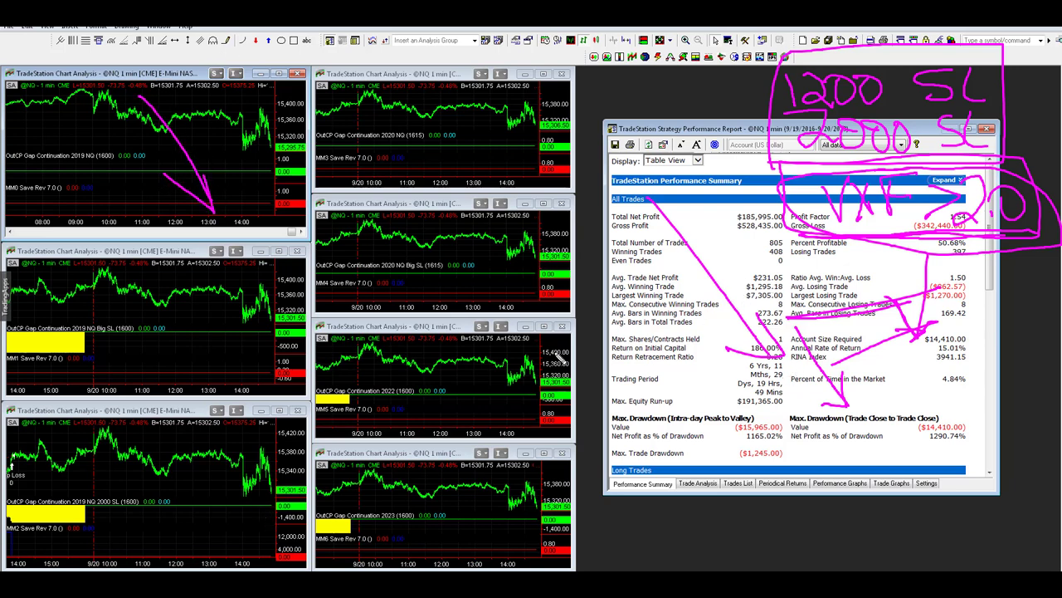